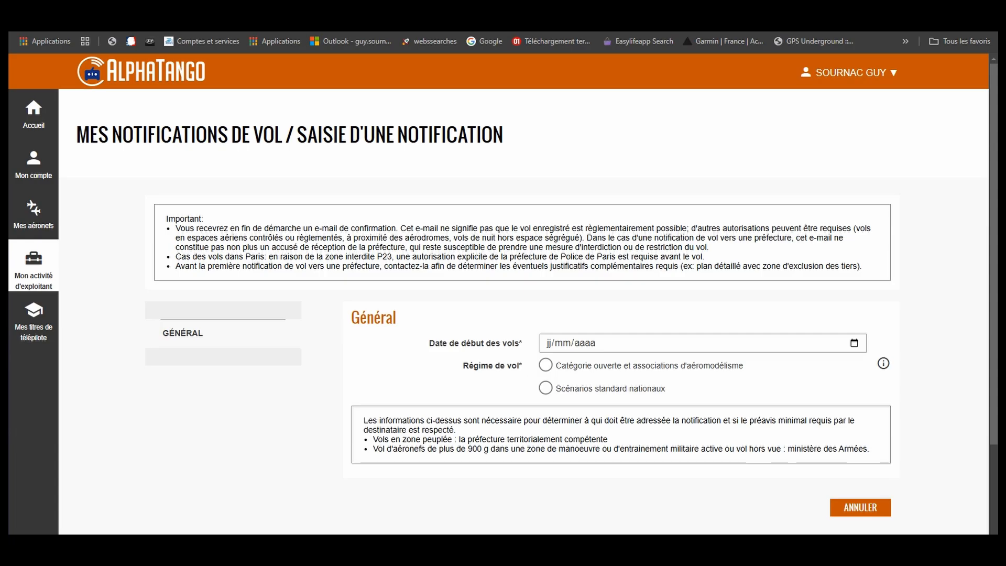
Step: Set the flight start date to 07/03/2025
{"action": "left_click", "coordinate": [548, 342]}
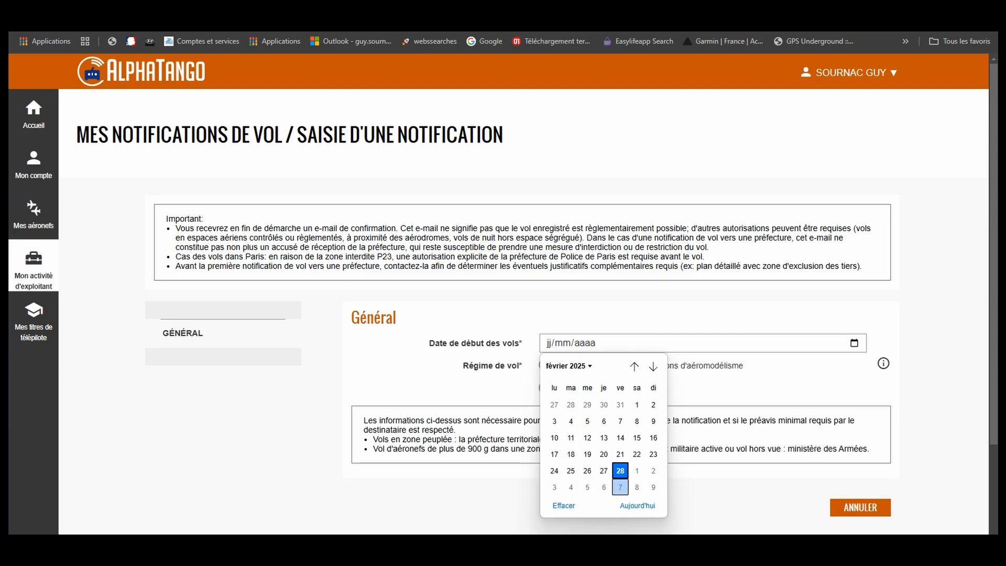
{"action": "key", "text": "Down"}
{"action": "key", "text": "Return"}
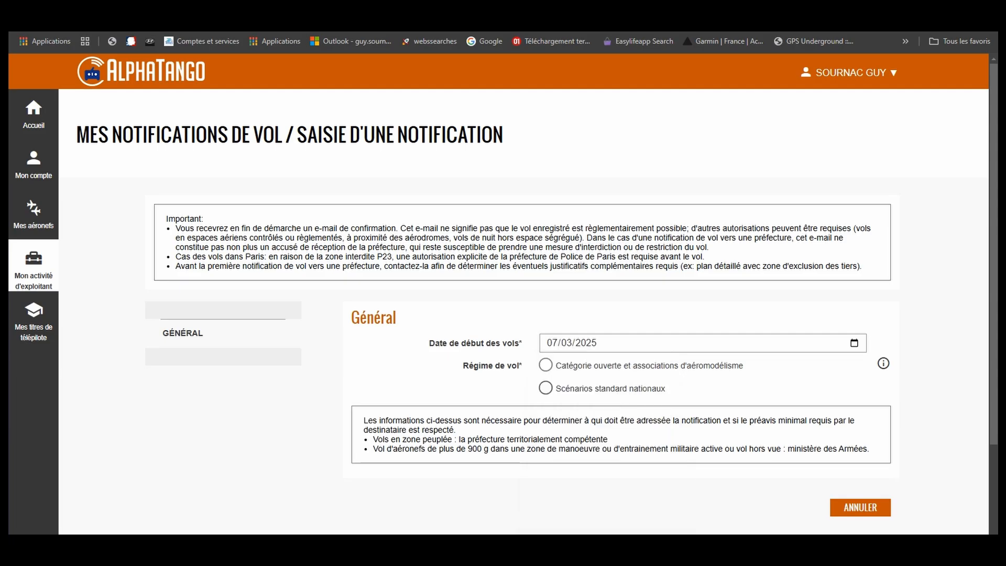
Step: Choose the national standard scenarios regime, the "En agglomération" environment, and "Non" for flights over 900 g in an active military zone
{"action": "left_click", "coordinate": [545, 388]}
{"action": "scroll", "coordinate": [523, 330], "scroll_direction": "down", "scroll_amount": 2}
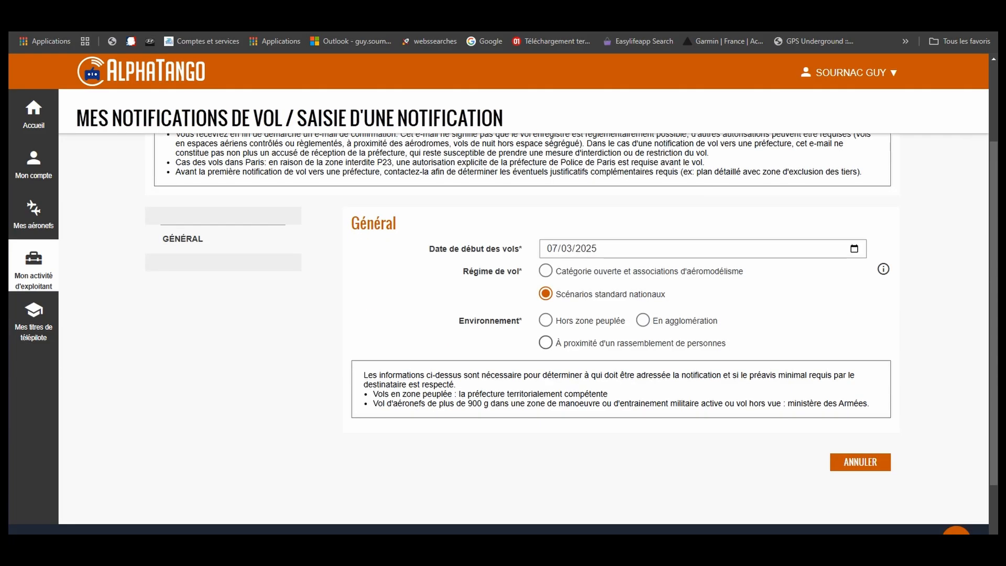
{"action": "left_click", "coordinate": [642, 320]}
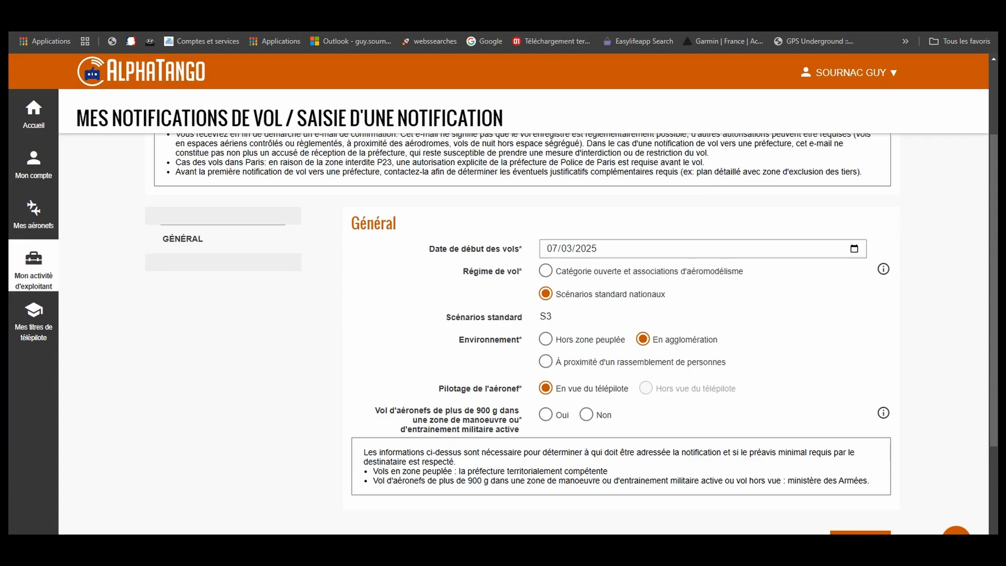
{"action": "left_click", "coordinate": [585, 414]}
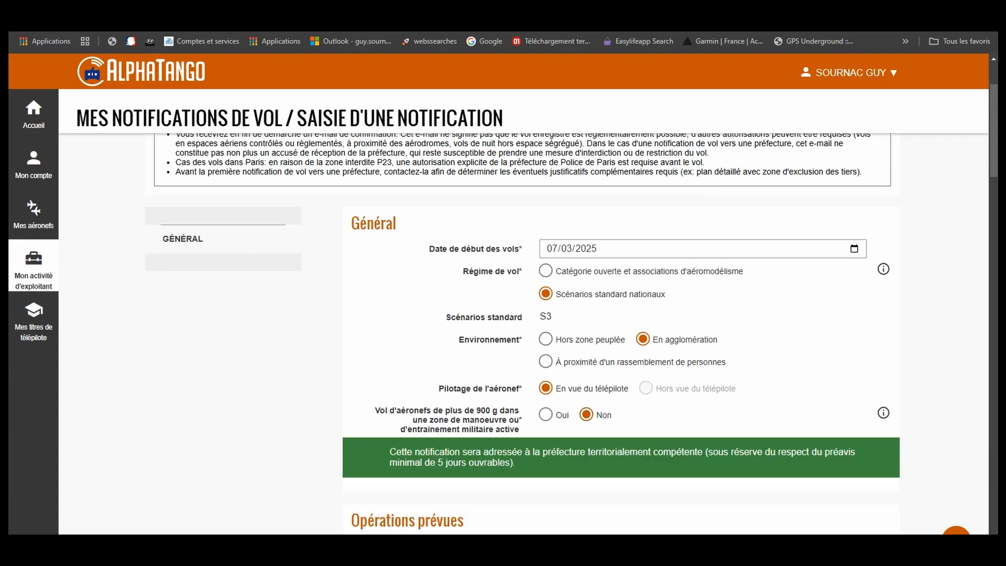
Step: Set the flight start time to 07 h 00 min under the planned operations
{"action": "scroll", "coordinate": [585, 414], "scroll_direction": "down", "scroll_amount": 3}
{"action": "scroll", "coordinate": [621, 333], "scroll_direction": "up", "scroll_amount": 3}
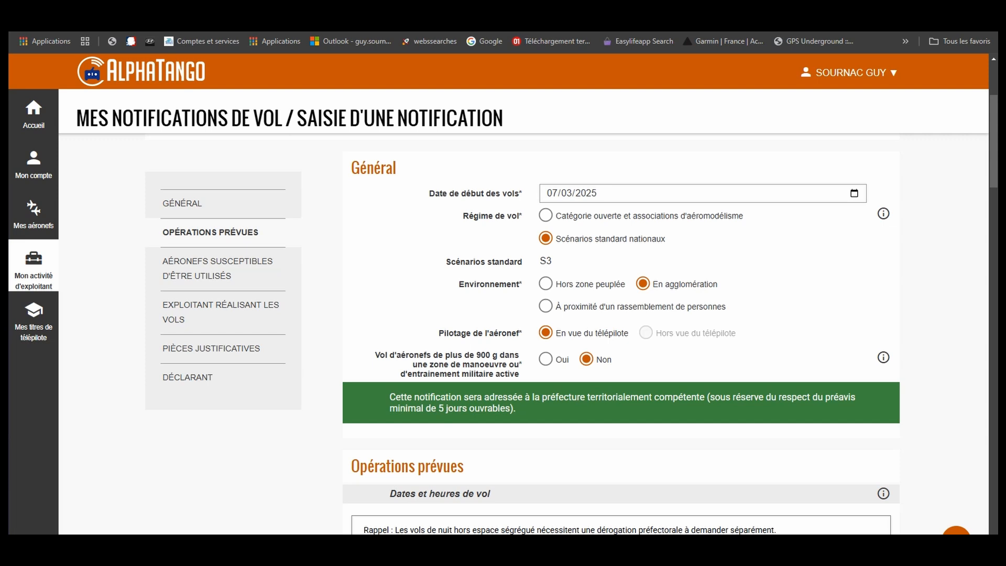
{"action": "scroll", "coordinate": [621, 333], "scroll_direction": "down", "scroll_amount": 3}
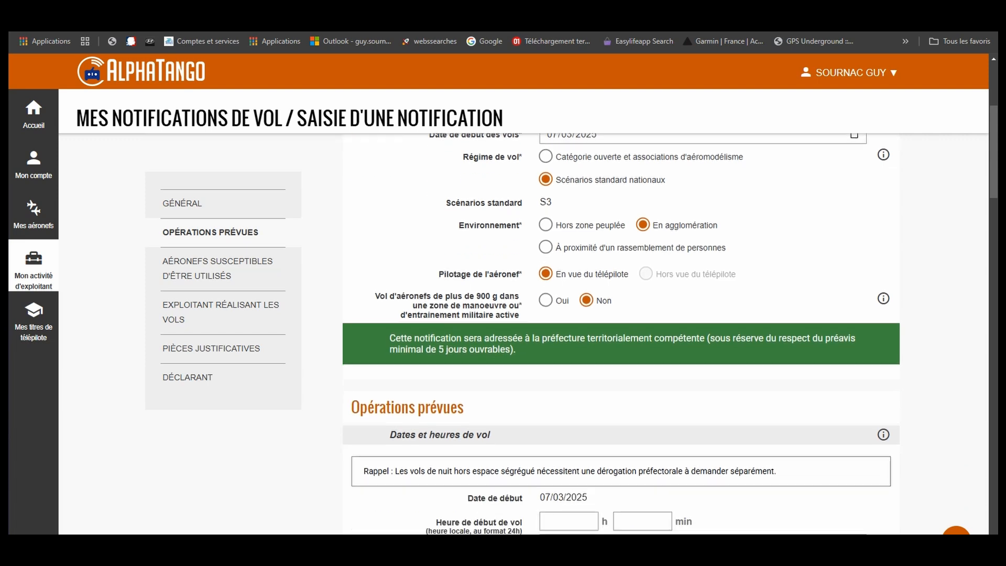
{"action": "left_click", "coordinate": [569, 403]}
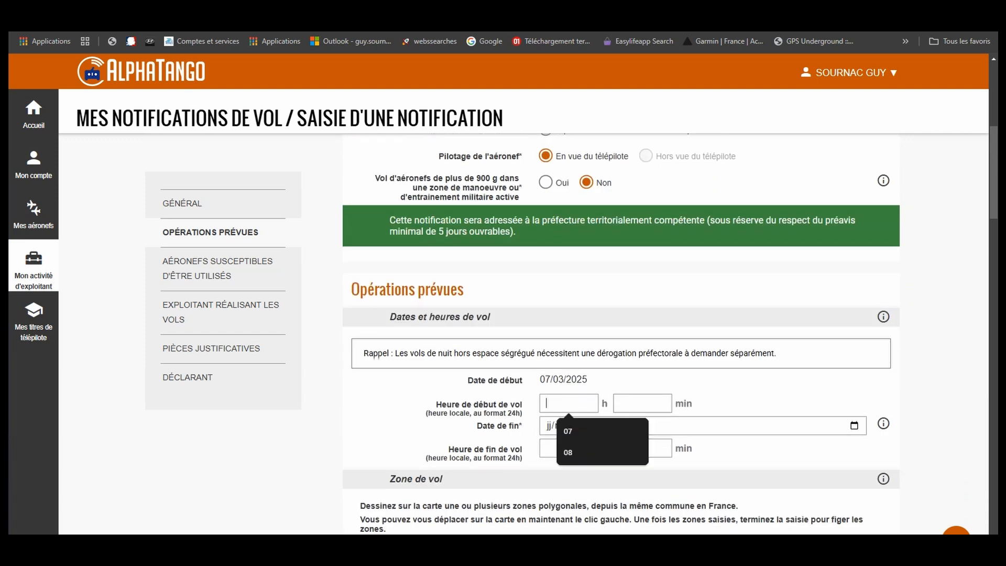
{"action": "left_click", "coordinate": [576, 431]}
{"action": "left_click", "coordinate": [642, 403]}
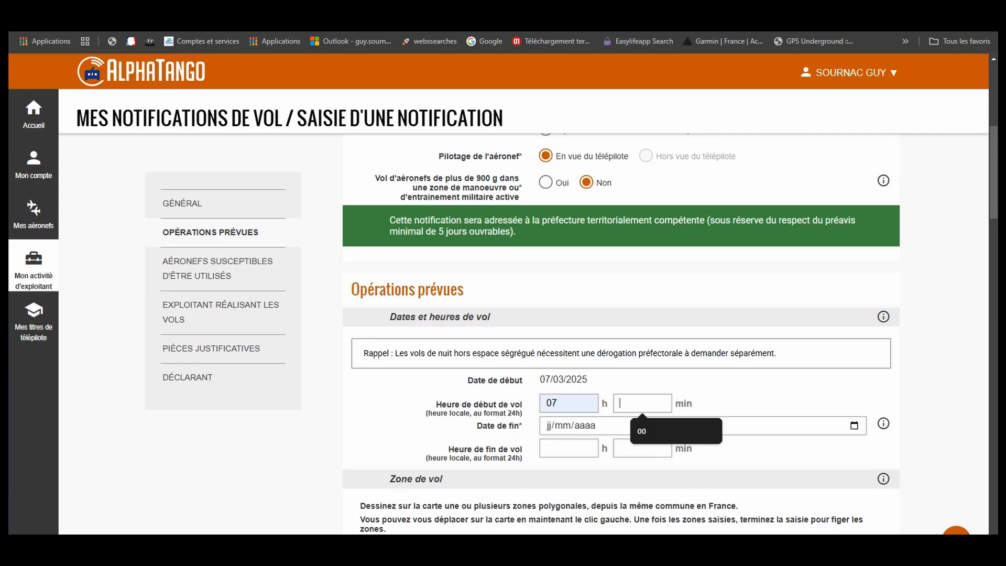
{"action": "left_click", "coordinate": [650, 428]}
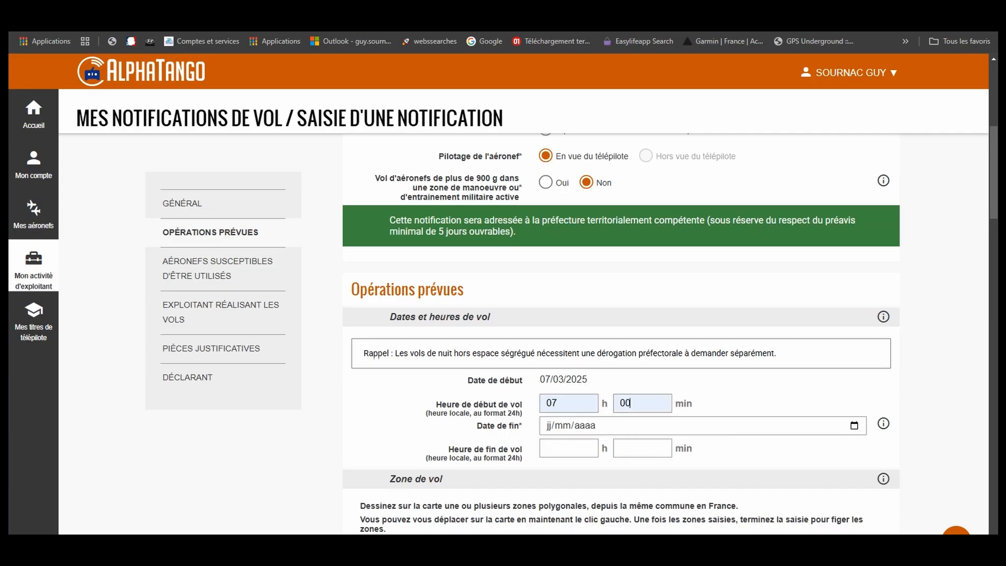
Step: Set the flight end date to 14/03/2025 and the end time to 17 h 00 min
{"action": "left_click", "coordinate": [853, 425]}
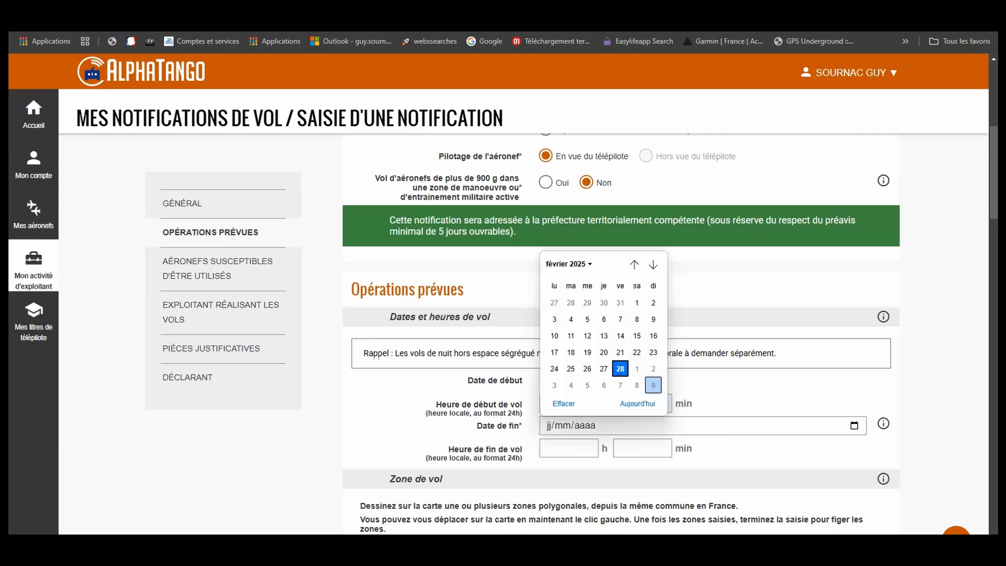
{"action": "left_click", "coordinate": [652, 264]}
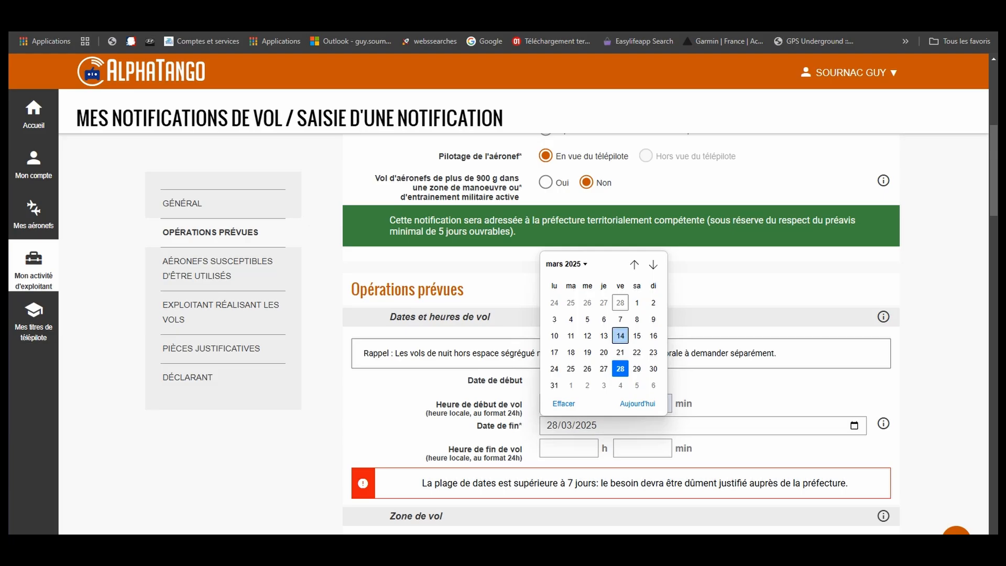
{"action": "left_click", "coordinate": [620, 336]}
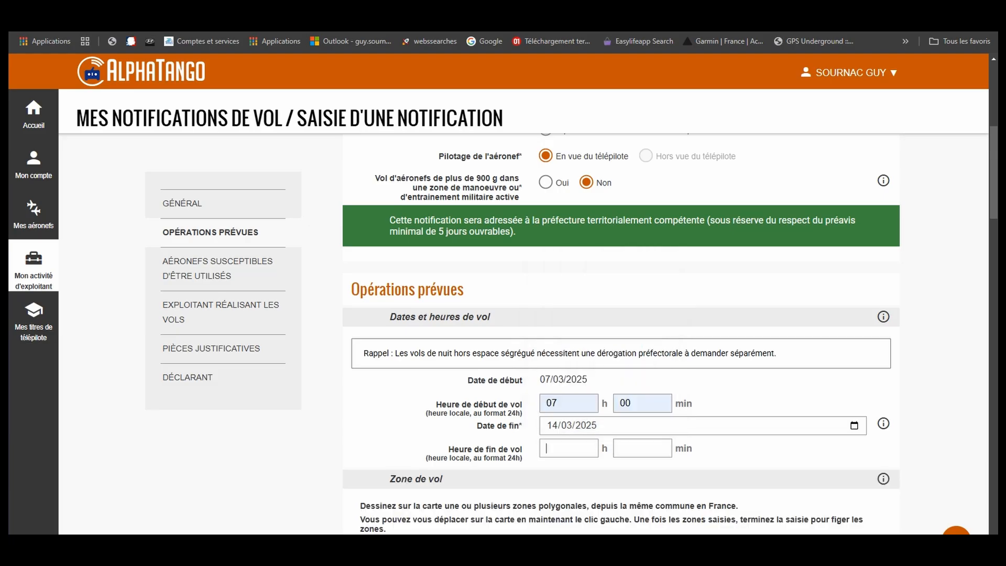
{"action": "type", "text": "17"}
{"action": "key", "text": "Tab"}
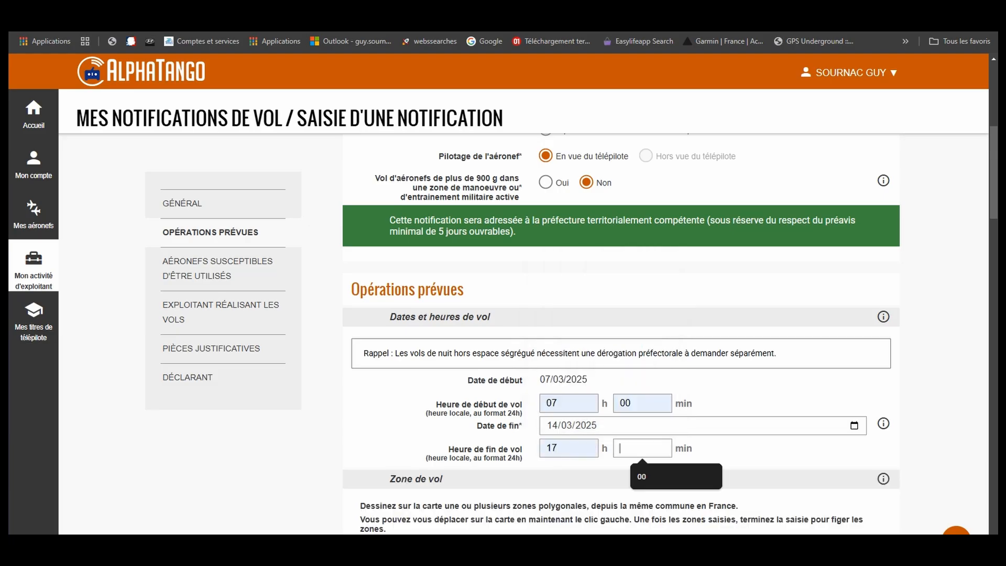
{"action": "type", "text": "00"}
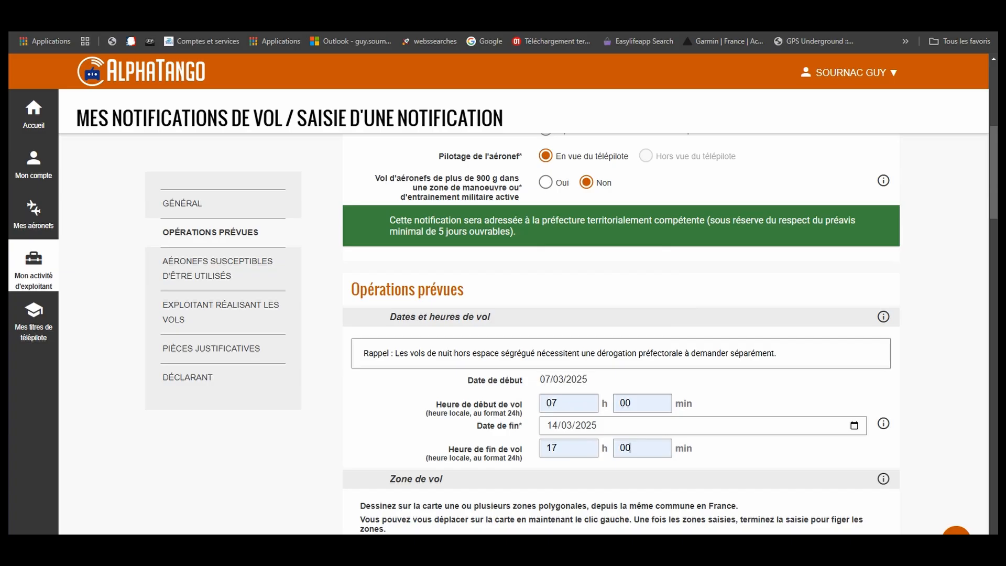
Step: Search the flight zone map for "piolenc" and choose the town of Piolenc, France
{"action": "scroll", "coordinate": [663, 429], "scroll_direction": "down", "scroll_amount": 2}
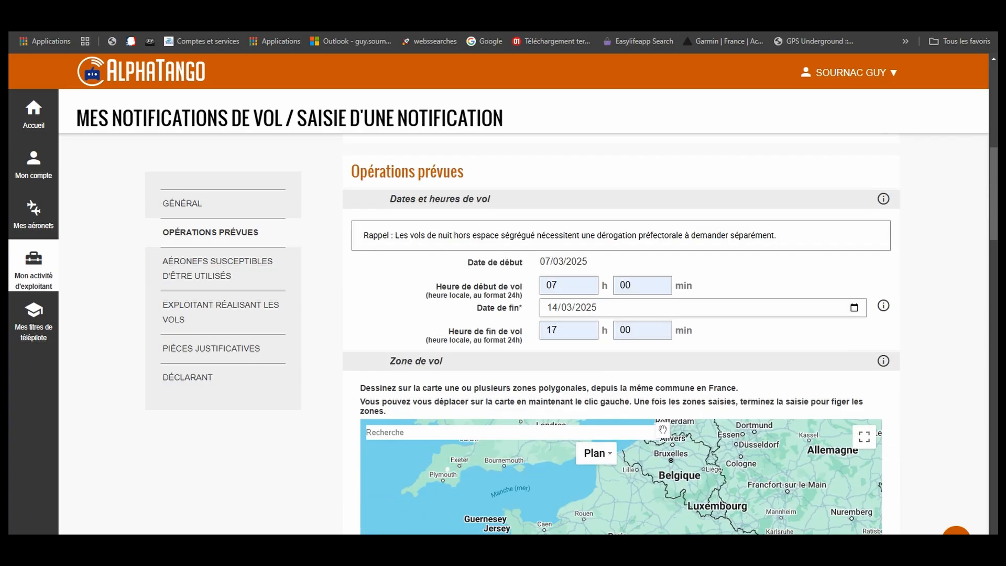
{"action": "scroll", "coordinate": [662, 430], "scroll_direction": "down", "scroll_amount": 2}
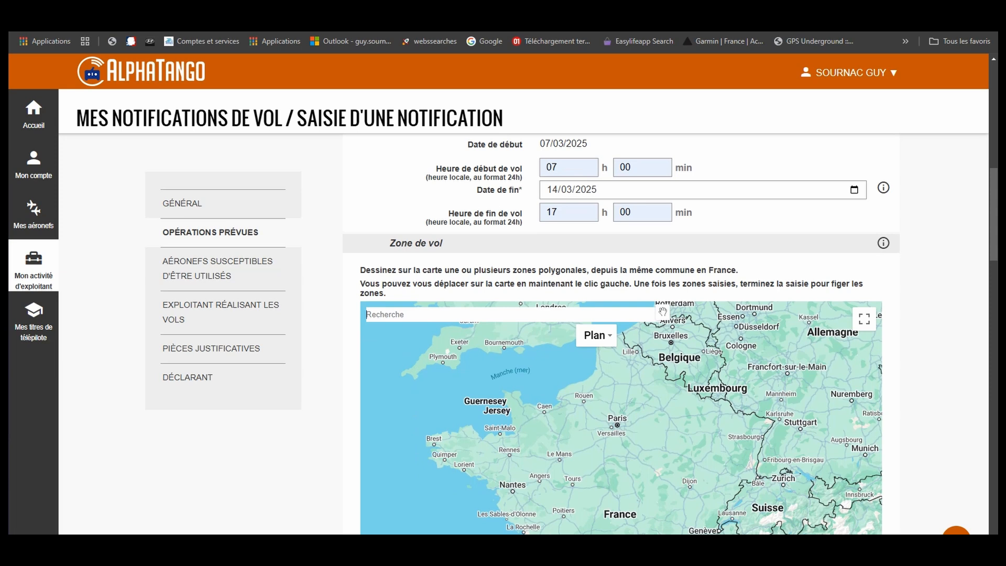
{"action": "type", "text": "pi"}
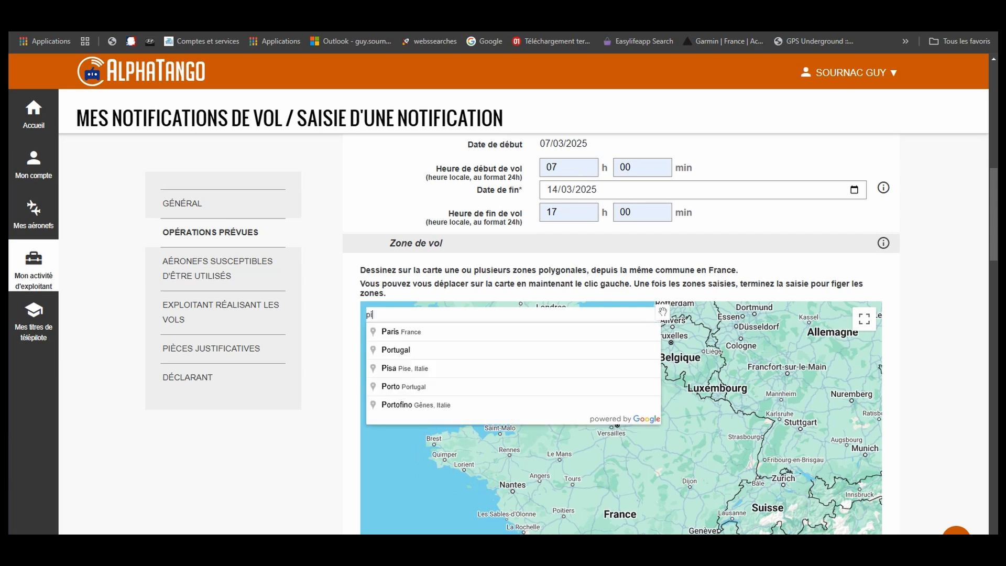
{"action": "type", "text": "olenc"}
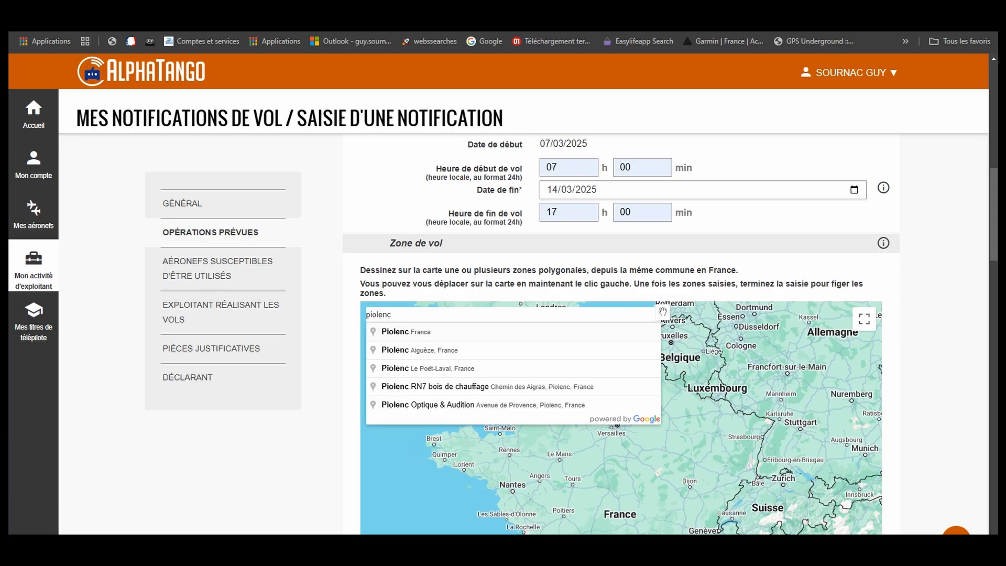
{"action": "key", "text": "Down"}
{"action": "key", "text": "Return"}
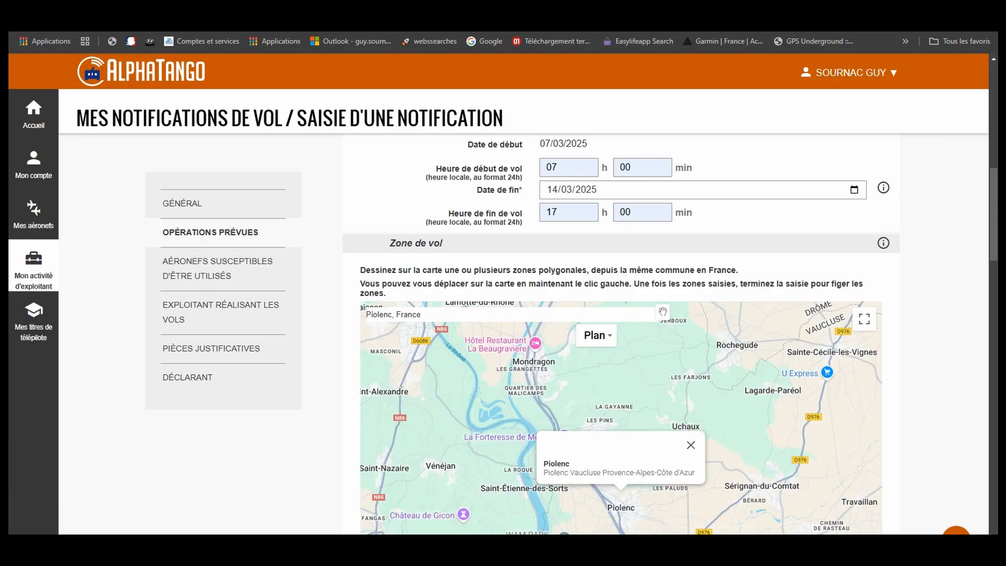
Step: Switch the flight zone map from plan to satellite view
{"action": "scroll", "coordinate": [621, 445], "scroll_direction": "up", "scroll_amount": 1}
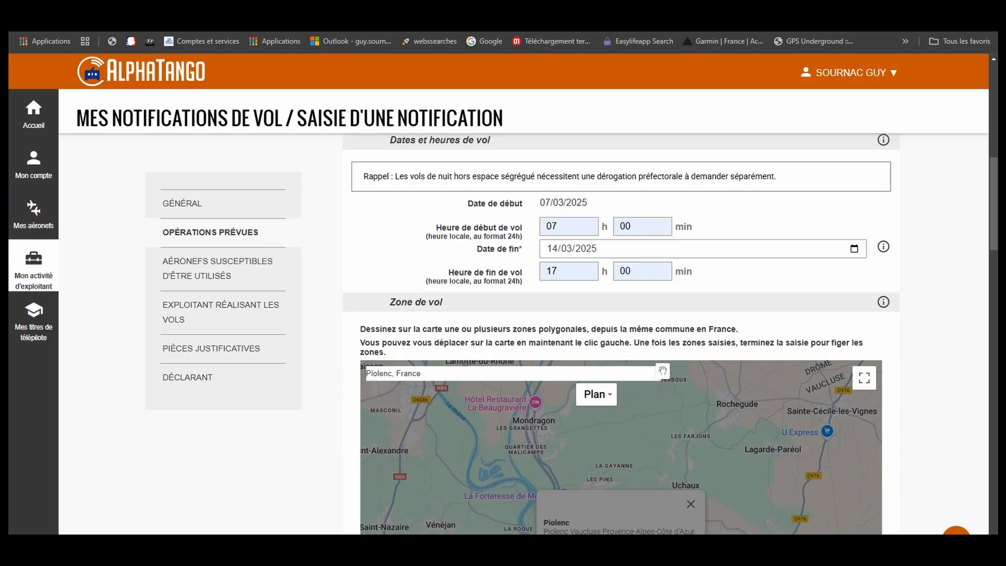
{"action": "scroll", "coordinate": [662, 371], "scroll_direction": "down", "scroll_amount": 5}
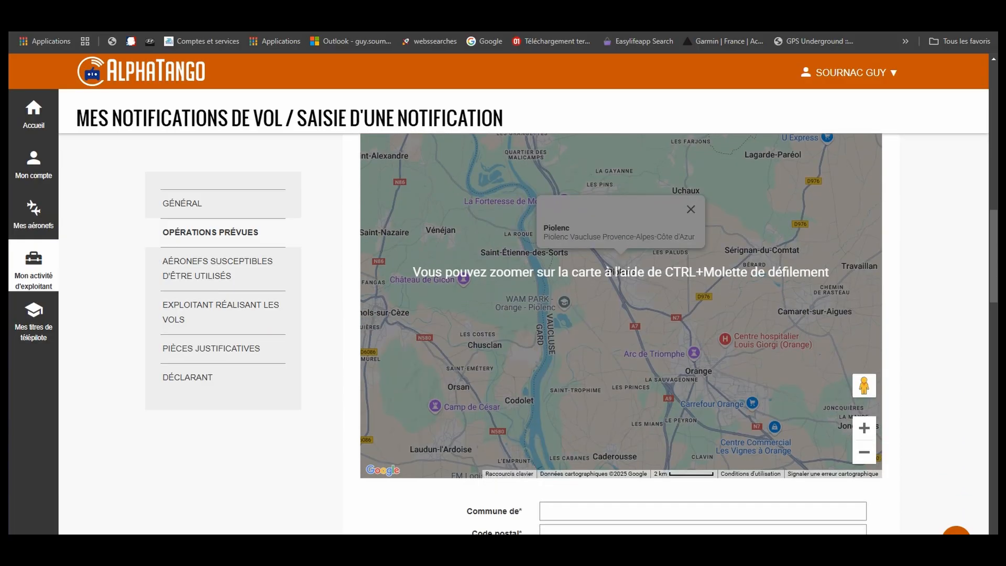
{"action": "scroll", "coordinate": [662, 194], "scroll_direction": "up", "scroll_amount": 2}
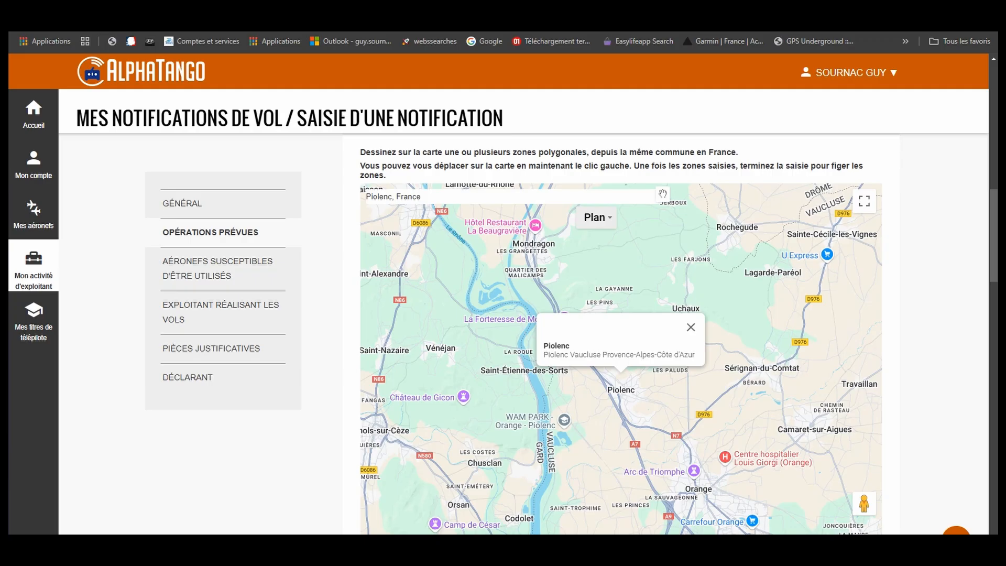
{"action": "left_click", "coordinate": [596, 216]}
{"action": "left_click", "coordinate": [600, 258]}
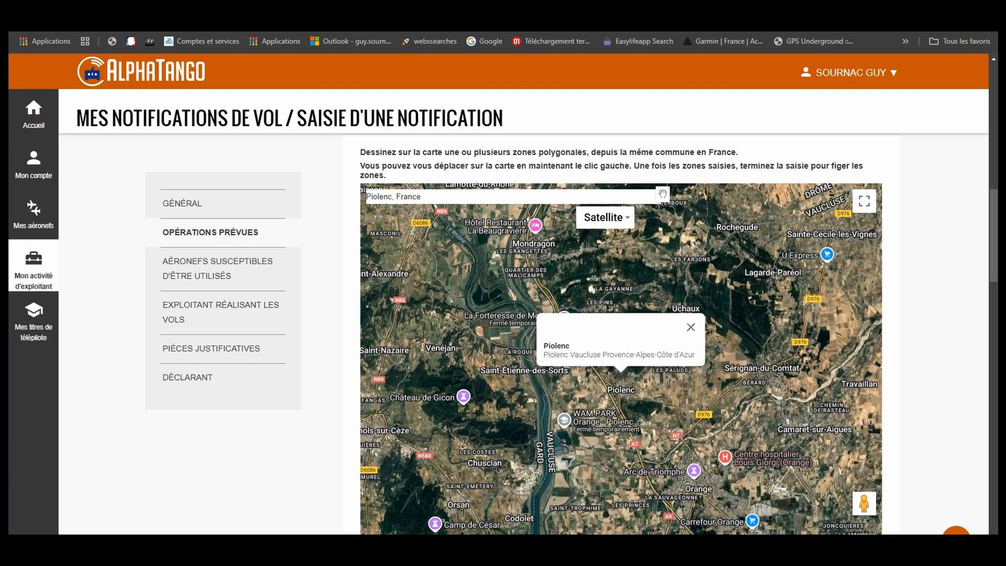
Step: Bring the centre of Piolenc into maximum close-up on the map and close its place pop-up
{"action": "scroll", "coordinate": [621, 334], "scroll_direction": "down", "scroll_amount": 1}
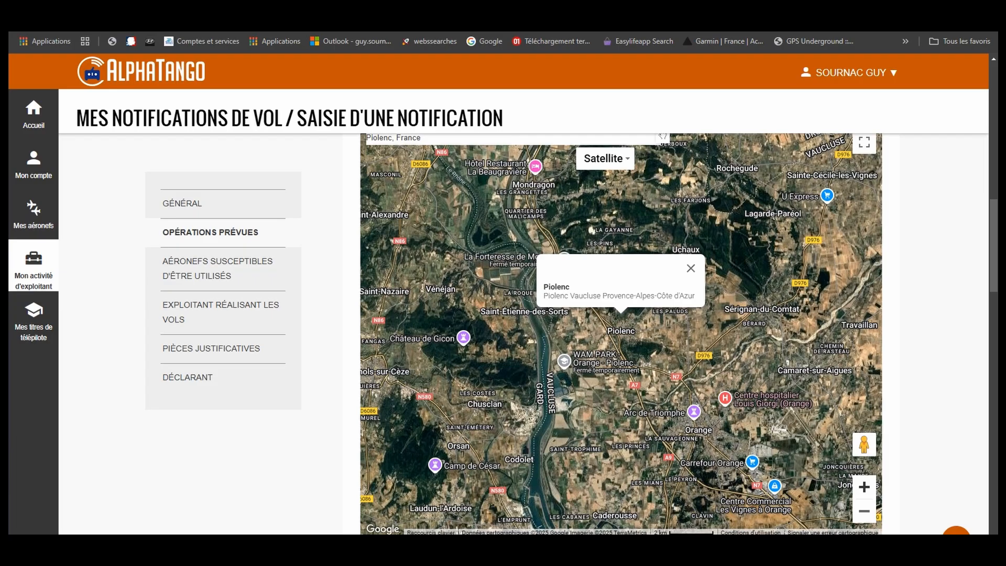
{"action": "left_click", "coordinate": [863, 487]}
{"action": "left_click", "coordinate": [864, 487]}
{"action": "left_click", "coordinate": [864, 486]}
{"action": "left_click", "coordinate": [864, 487]}
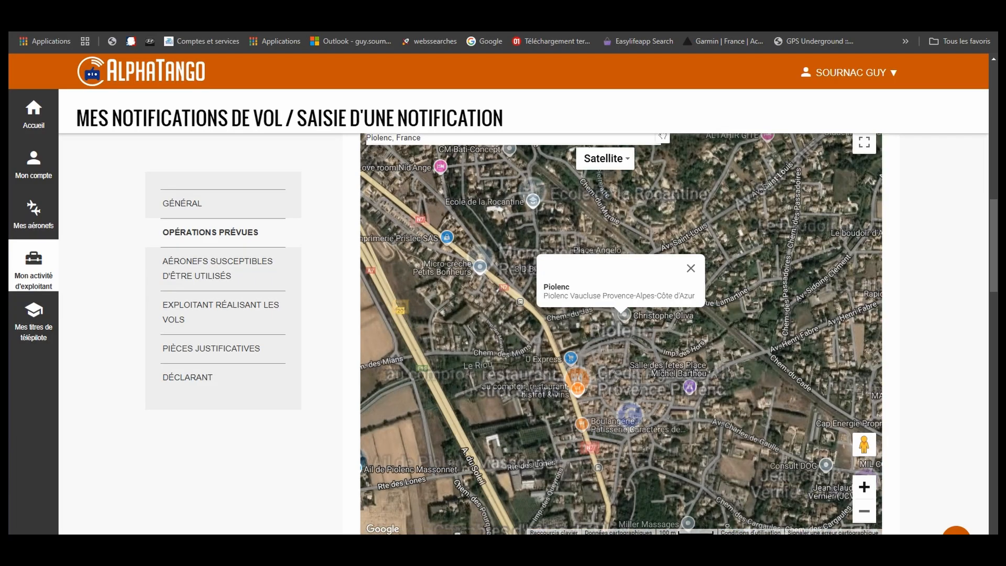
{"action": "left_click", "coordinate": [863, 487]}
{"action": "left_click", "coordinate": [863, 487]}
{"action": "left_click", "coordinate": [863, 486]}
{"action": "left_click", "coordinate": [864, 487]}
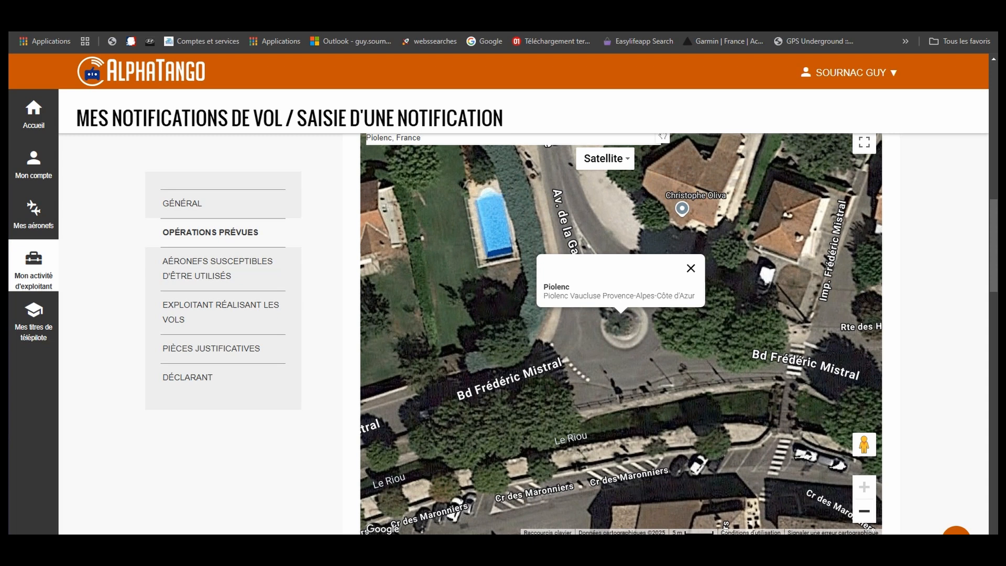
{"action": "left_click", "coordinate": [690, 268]}
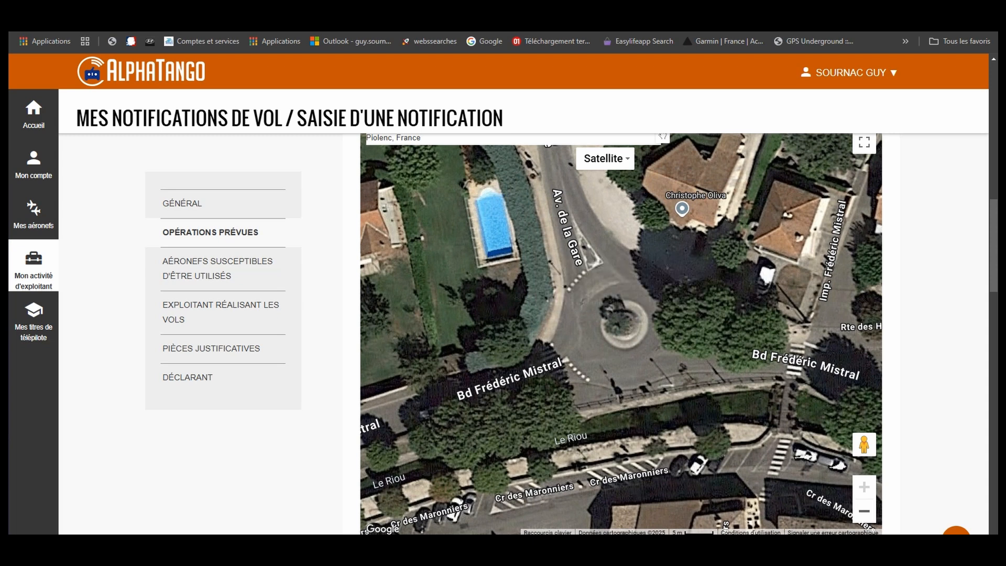
Step: Draw a closed four-corner flight zone around the house and garden northeast of the roundabout, including the adjoining lane, and finish the zone entry
{"action": "left_click_drag", "start_coordinate": [690, 268], "coordinate": [528, 383]}
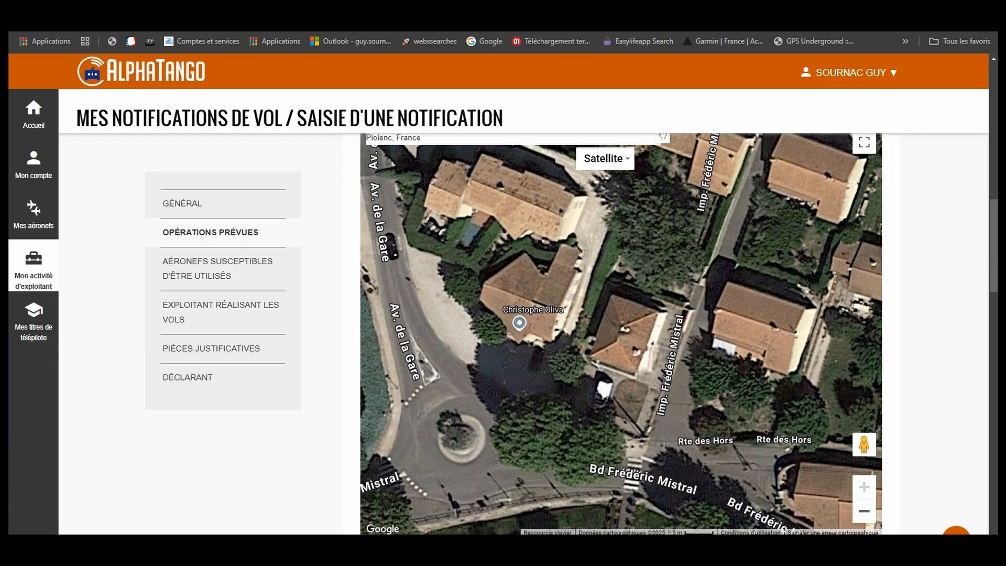
{"action": "left_click", "coordinate": [549, 390]}
{"action": "left_click", "coordinate": [675, 439]}
{"action": "left_click", "coordinate": [732, 234]}
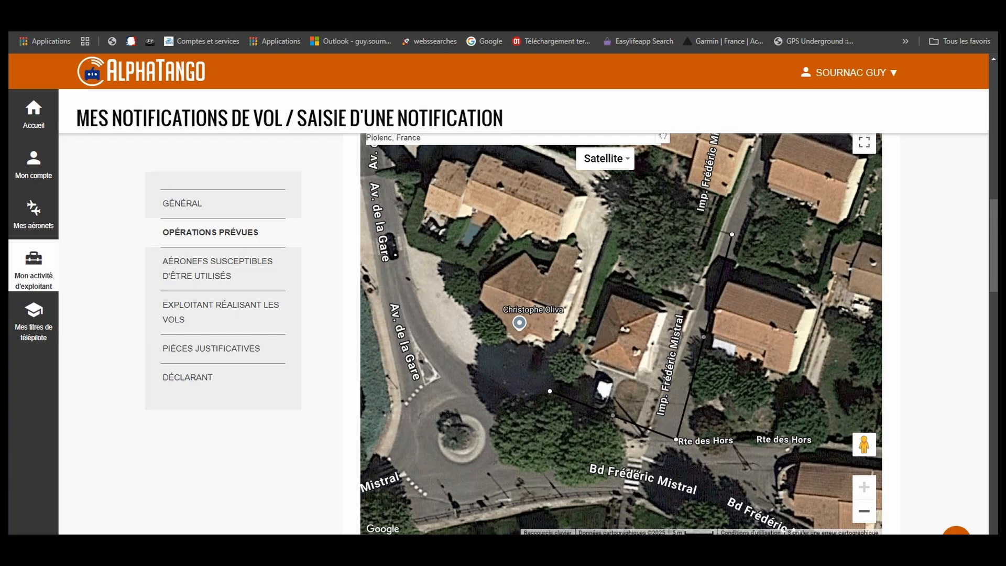
{"action": "left_click", "coordinate": [613, 197]}
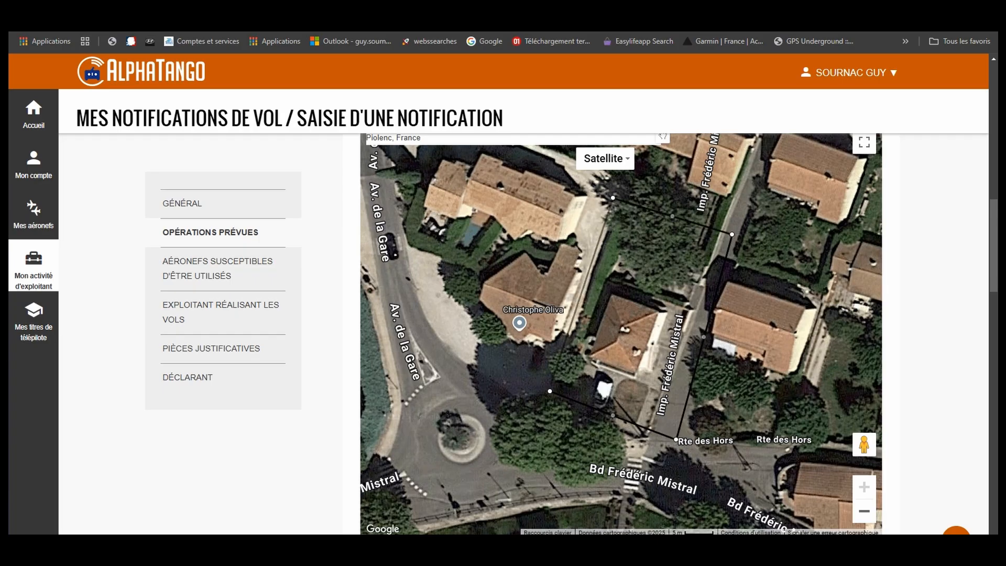
{"action": "left_click", "coordinate": [549, 391]}
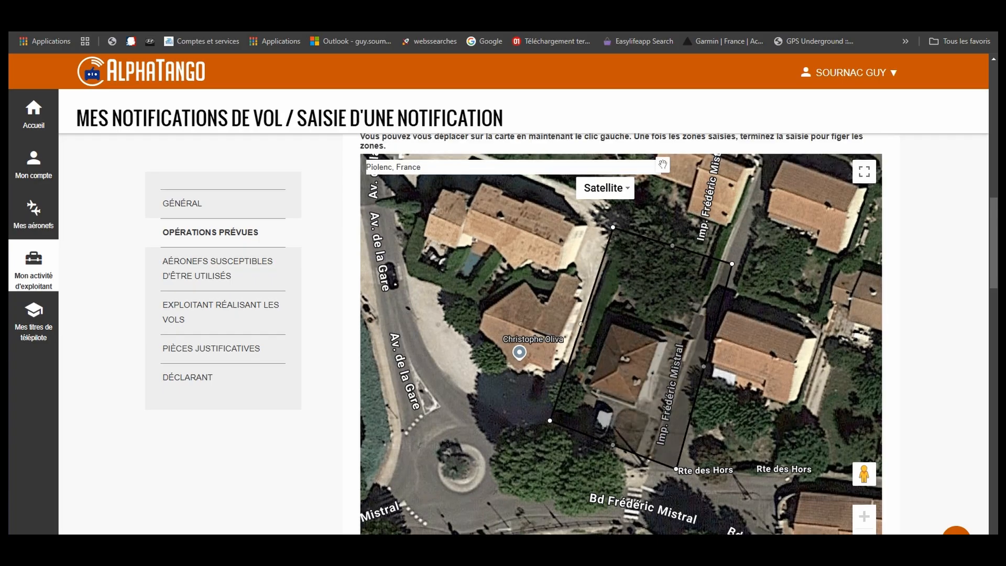
{"action": "scroll", "coordinate": [621, 334], "scroll_direction": "up", "scroll_amount": 2}
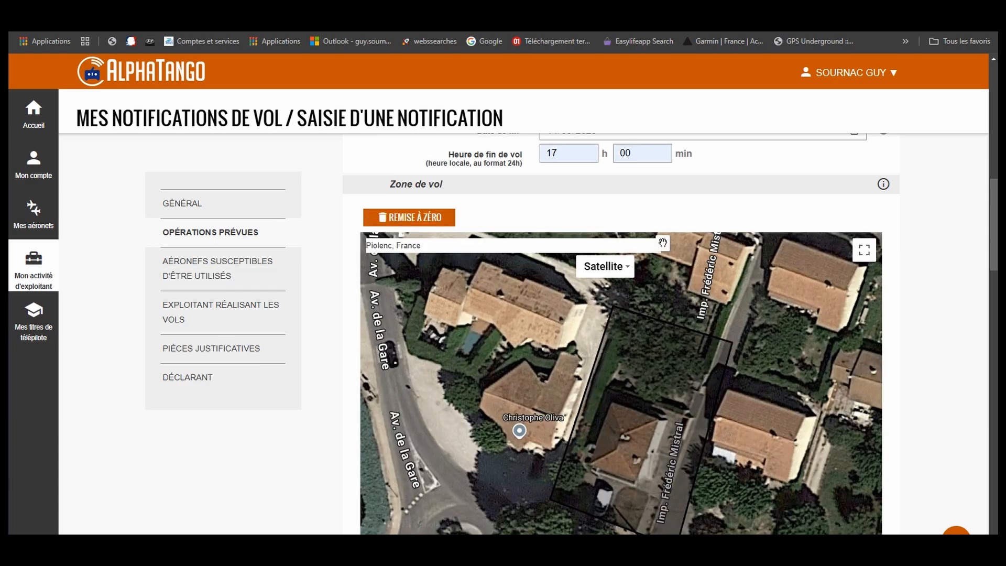
Step: Open Street View on the lane inside the drawn flight zone to examine the house
{"action": "scroll", "coordinate": [663, 242], "scroll_direction": "down", "scroll_amount": 3}
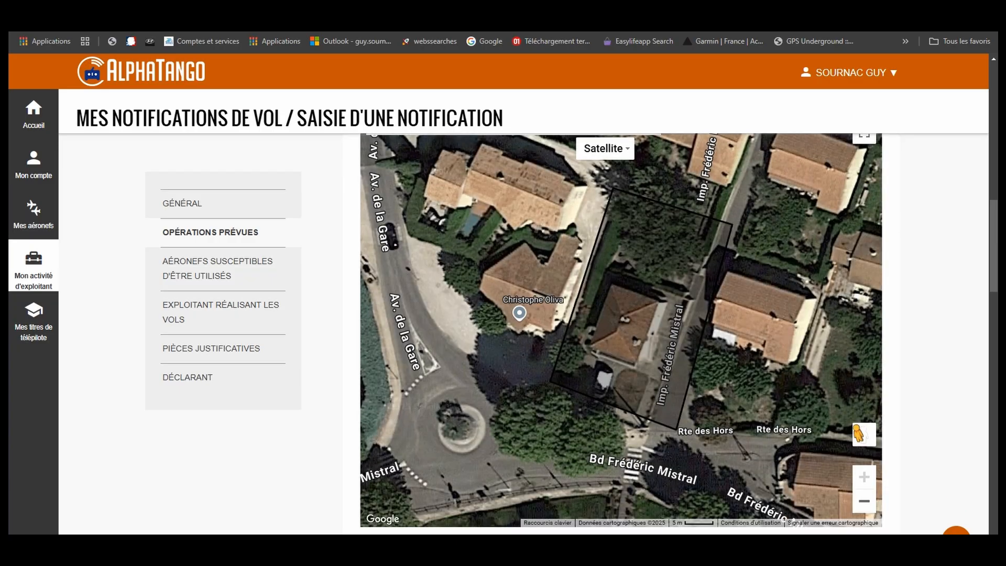
{"action": "left_click_drag", "start_coordinate": [864, 433], "coordinate": [656, 424]}
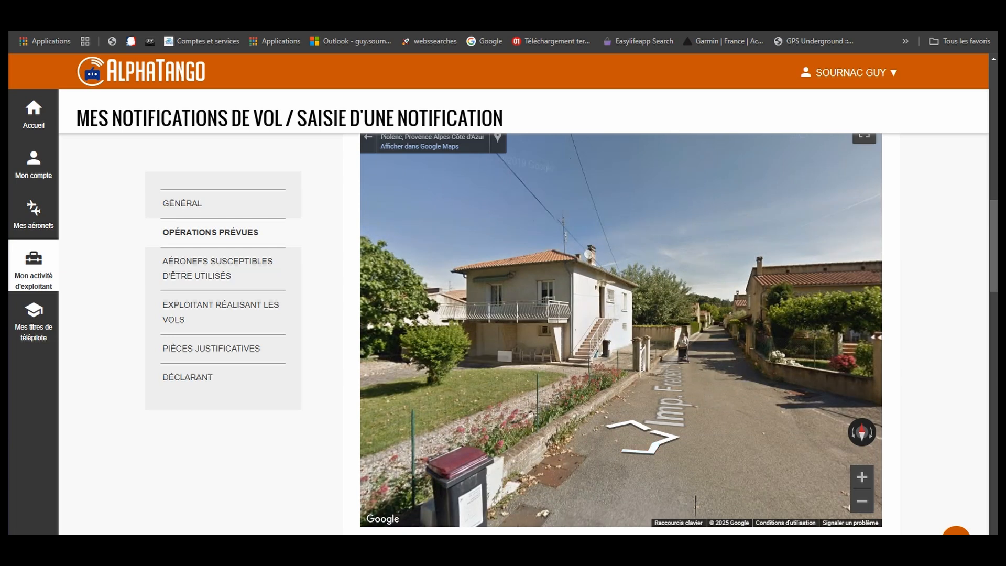
Step: Examine the flight zone's surroundings in Street View, moving along the lane past the house and hedges and looking back toward the village tower
{"action": "left_click_drag", "start_coordinate": [499, 329], "coordinate": [881, 343]}
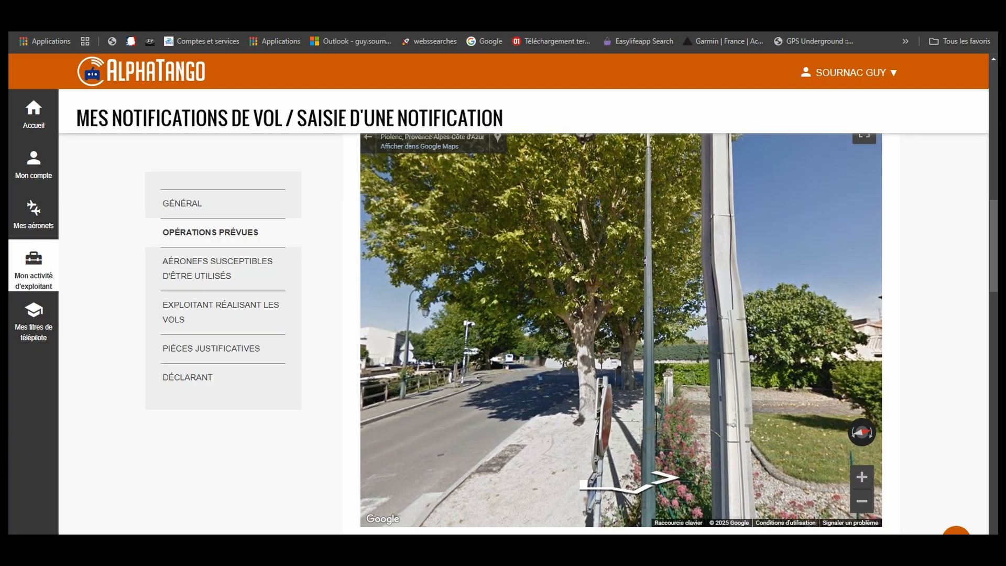
{"action": "left_click_drag", "start_coordinate": [799, 340], "coordinate": [409, 343]}
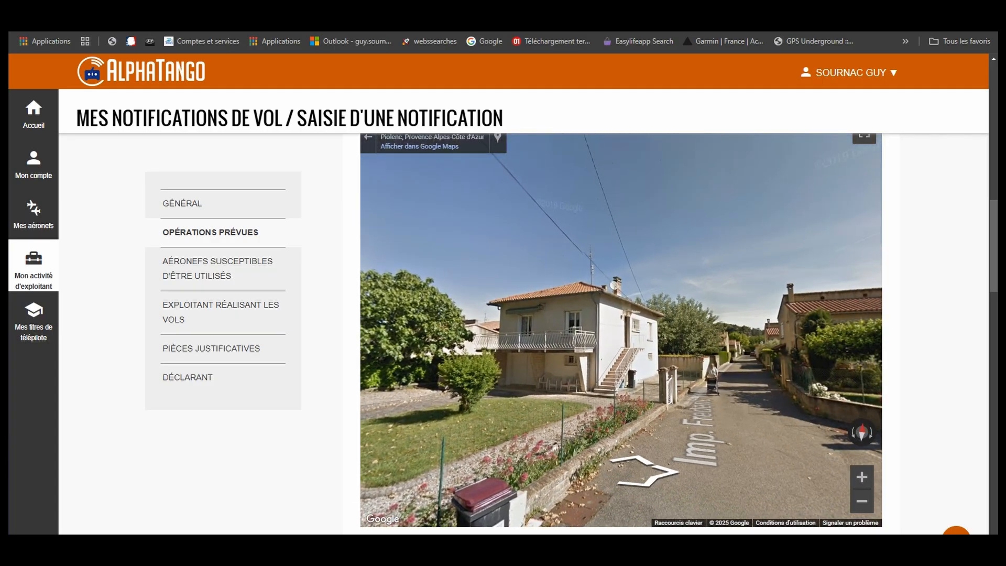
{"action": "left_click", "coordinate": [703, 379]}
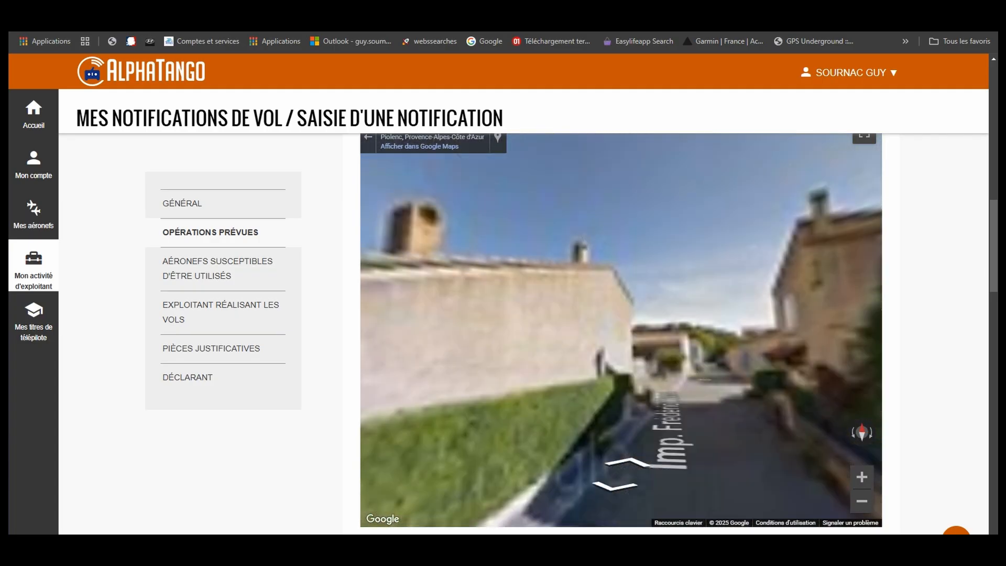
{"action": "left_click_drag", "start_coordinate": [471, 340], "coordinate": [639, 340]}
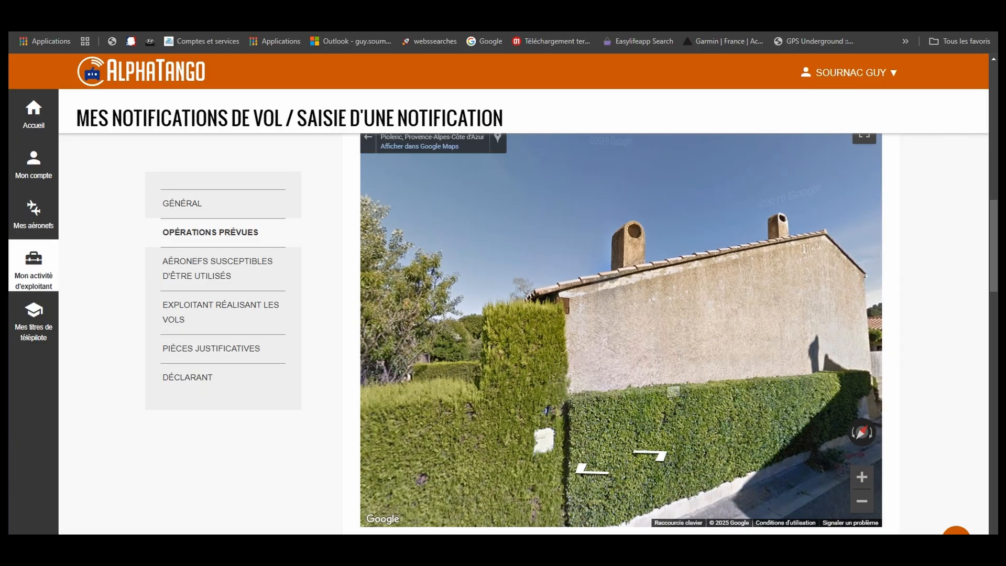
{"action": "left_click_drag", "start_coordinate": [471, 341], "coordinate": [707, 340]}
{"action": "left_click_drag", "start_coordinate": [461, 362], "coordinate": [367, 362]}
{"action": "left_click", "coordinate": [524, 338]}
{"action": "left_click_drag", "start_coordinate": [681, 362], "coordinate": [398, 361]}
{"action": "left_click", "coordinate": [588, 418]}
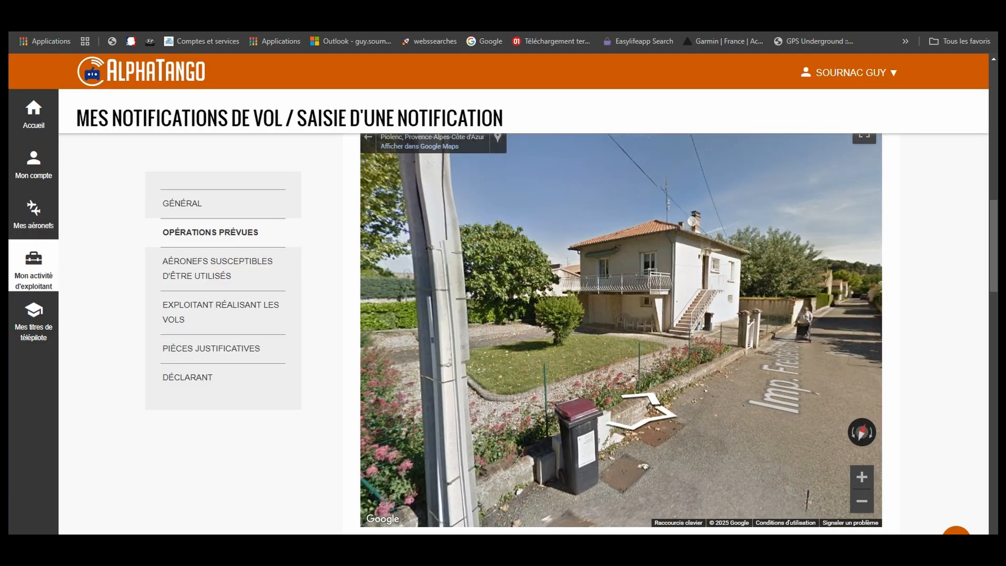
{"action": "left_click", "coordinate": [647, 412]}
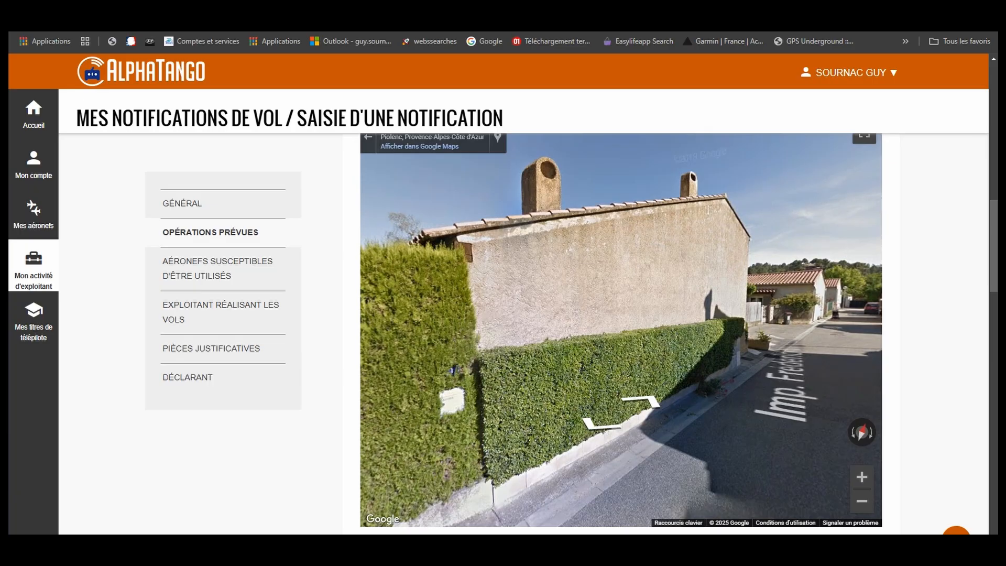
{"action": "left_click_drag", "start_coordinate": [455, 367], "coordinate": [743, 346]}
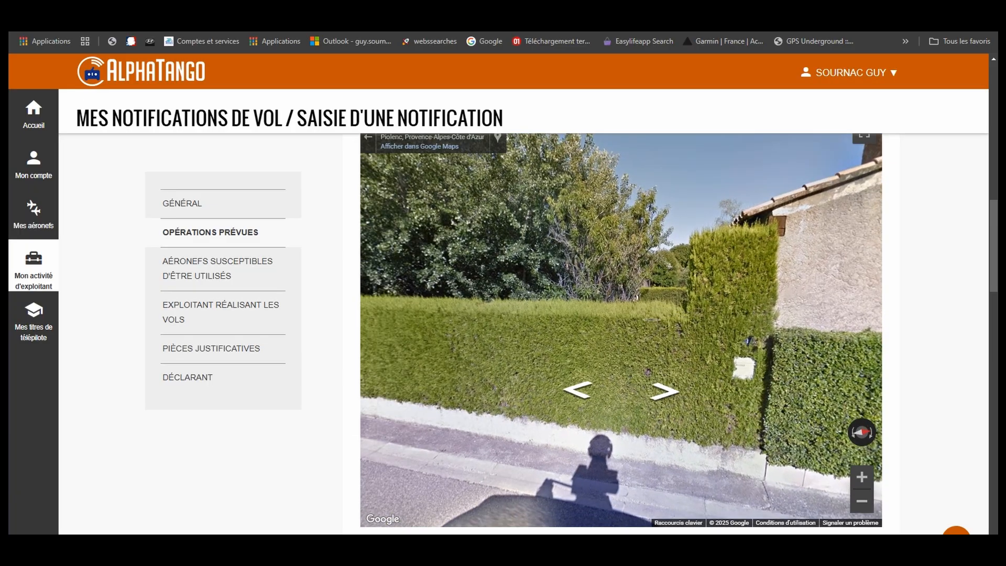
{"action": "left_click_drag", "start_coordinate": [524, 293], "coordinate": [705, 409]}
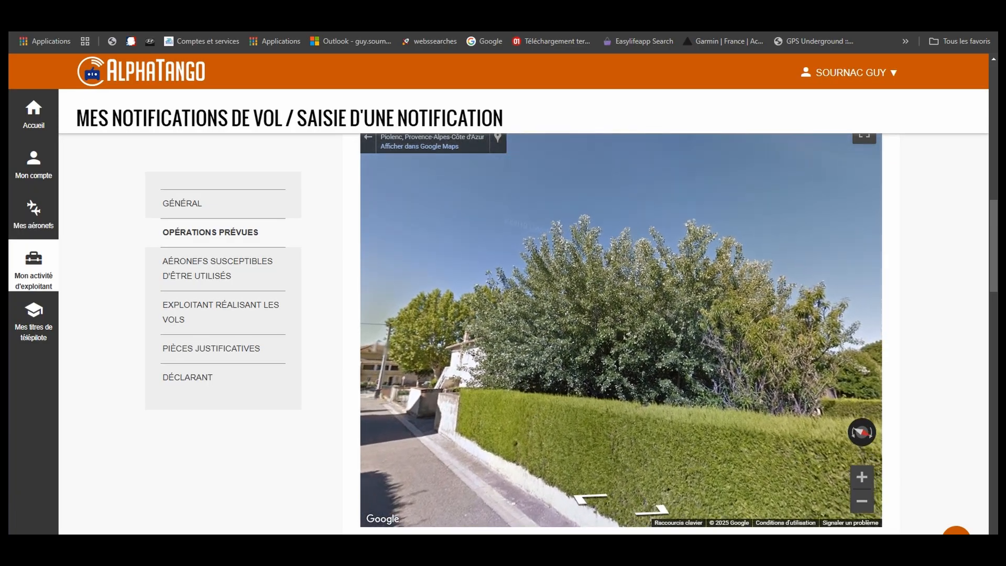
{"action": "left_click_drag", "start_coordinate": [603, 394], "coordinate": [718, 383]}
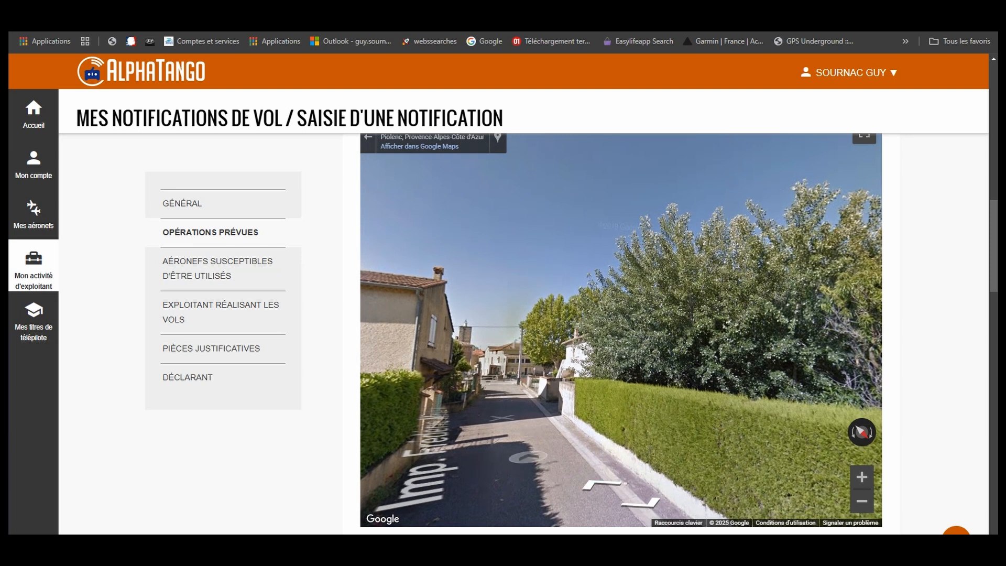
{"action": "scroll", "coordinate": [464, 347], "scroll_direction": "up", "scroll_amount": 5}
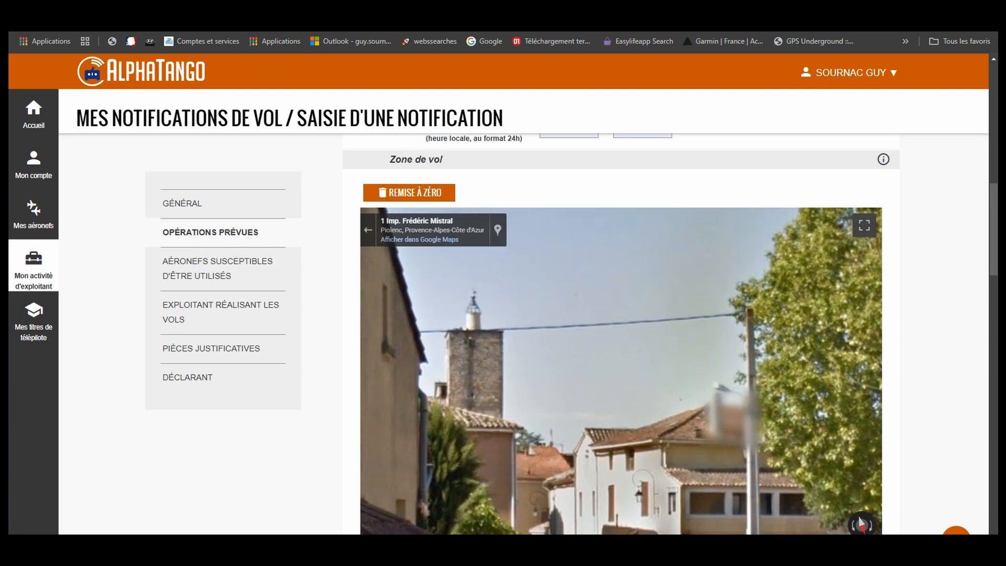
Step: Open this Street View location in Google Maps and examine the lane, moving along it past the hedge to the fenced garden
{"action": "left_click", "coordinate": [419, 240]}
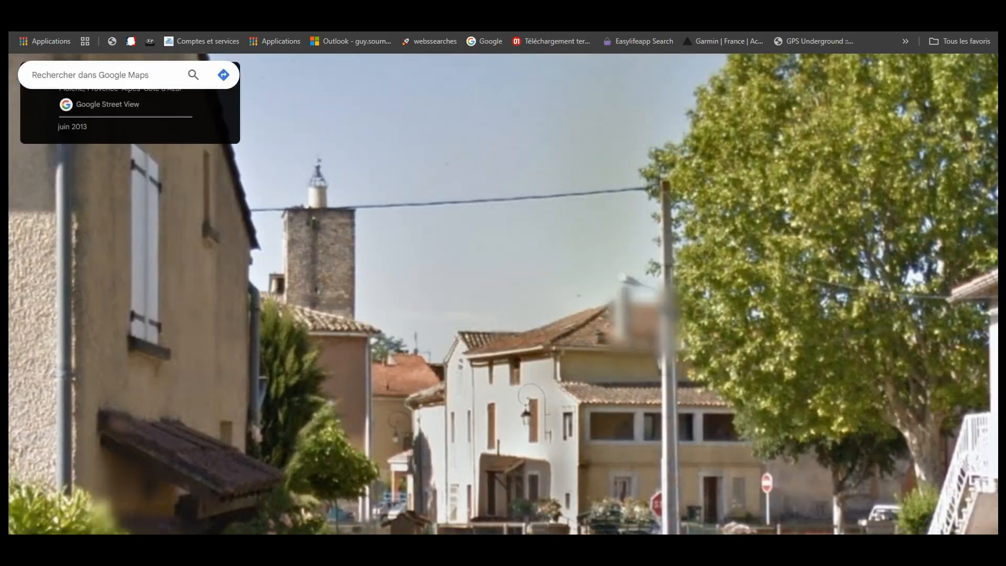
{"action": "left_click_drag", "start_coordinate": [657, 333], "coordinate": [348, 254]}
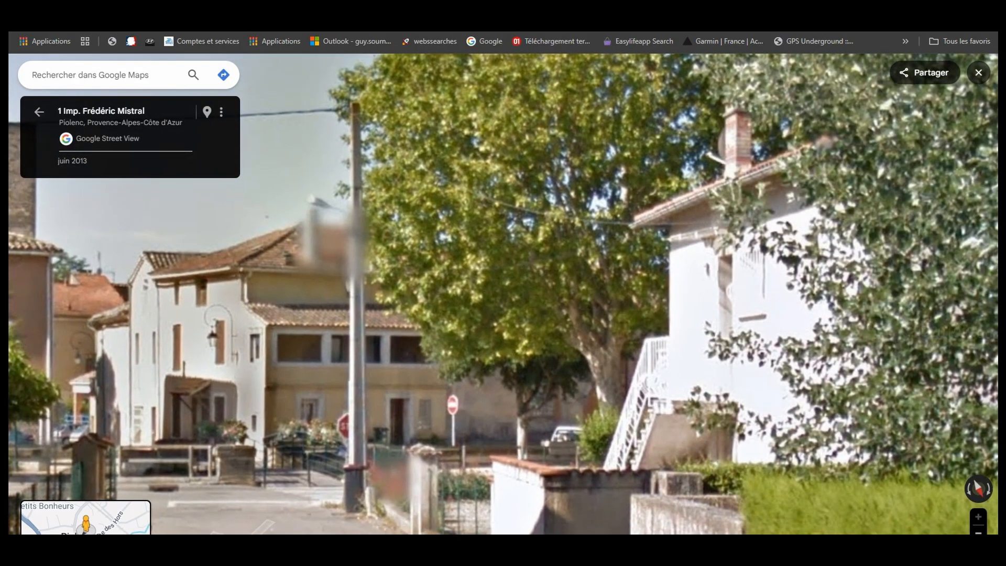
{"action": "scroll", "coordinate": [503, 293], "scroll_direction": "down", "scroll_amount": 3}
{"action": "left_click_drag", "start_coordinate": [503, 293], "coordinate": [403, 283]}
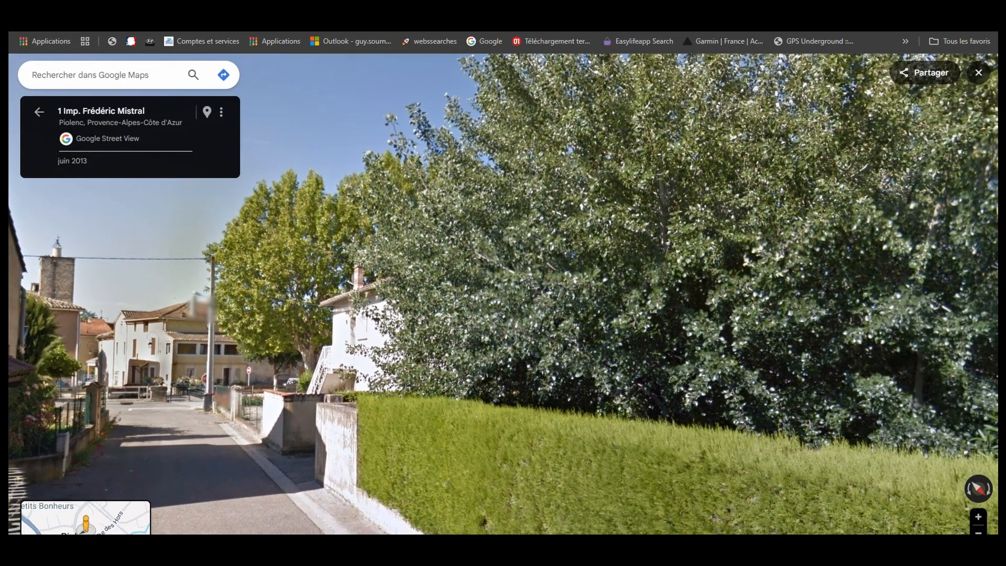
{"action": "left_click_drag", "start_coordinate": [566, 354], "coordinate": [67, 337]}
{"action": "left_click_drag", "start_coordinate": [817, 335], "coordinate": [236, 340]}
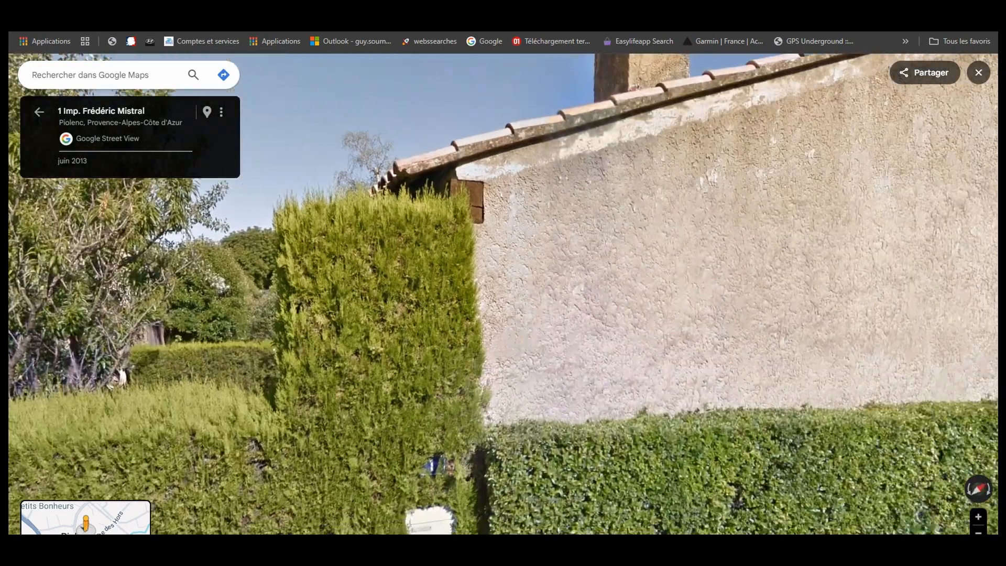
{"action": "left_click_drag", "start_coordinate": [920, 359], "coordinate": [636, 335]}
{"action": "left_click_drag", "start_coordinate": [871, 341], "coordinate": [758, 335]}
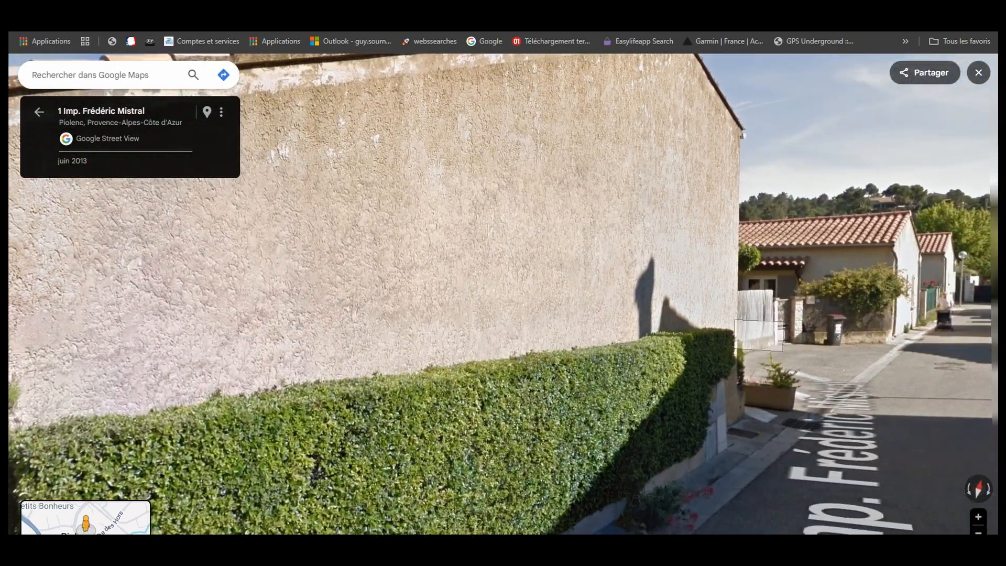
{"action": "left_click_drag", "start_coordinate": [932, 346], "coordinate": [866, 346]}
{"action": "left_click", "coordinate": [861, 346]}
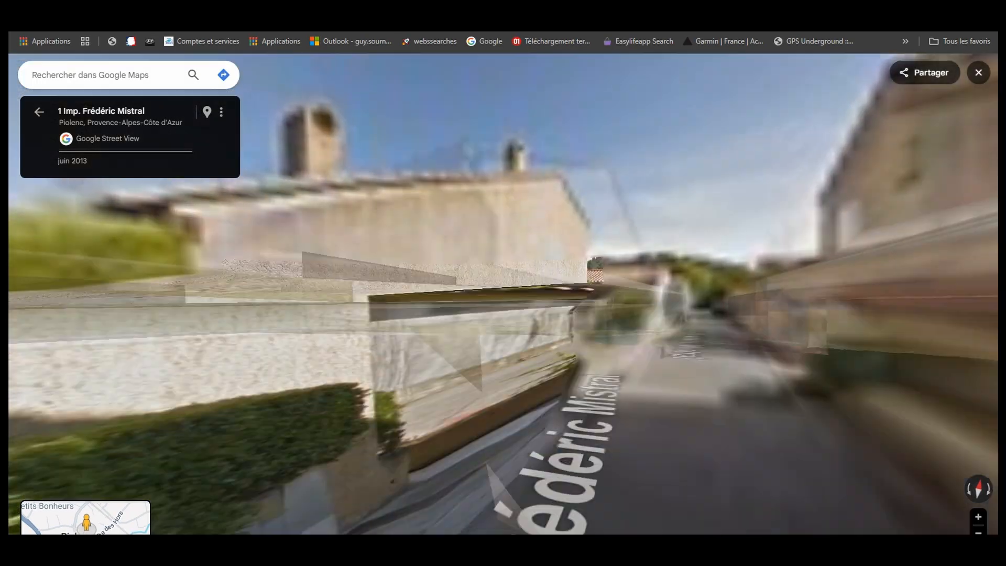
{"action": "left_click_drag", "start_coordinate": [354, 371], "coordinate": [757, 369]}
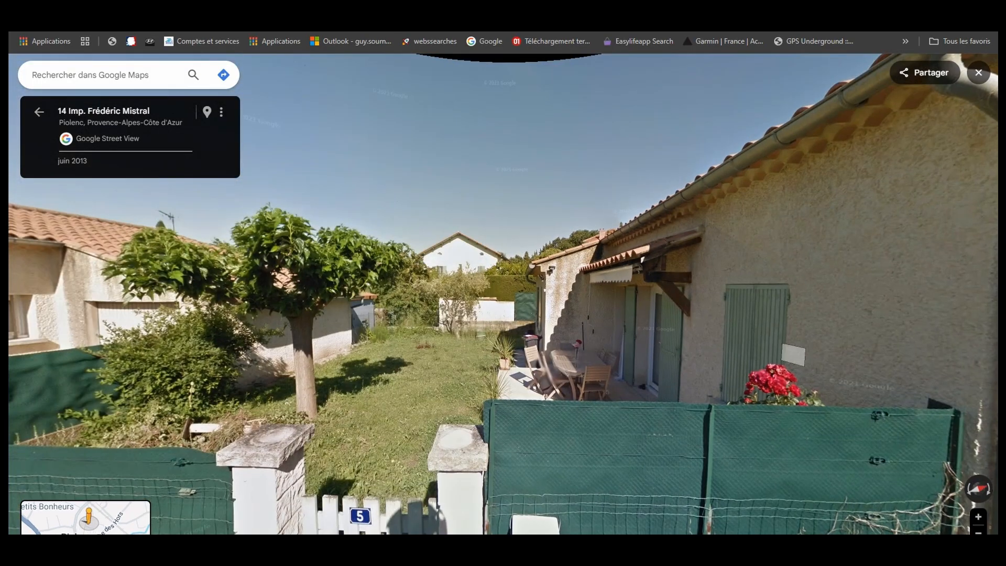
{"action": "left_click_drag", "start_coordinate": [275, 356], "coordinate": [812, 419]}
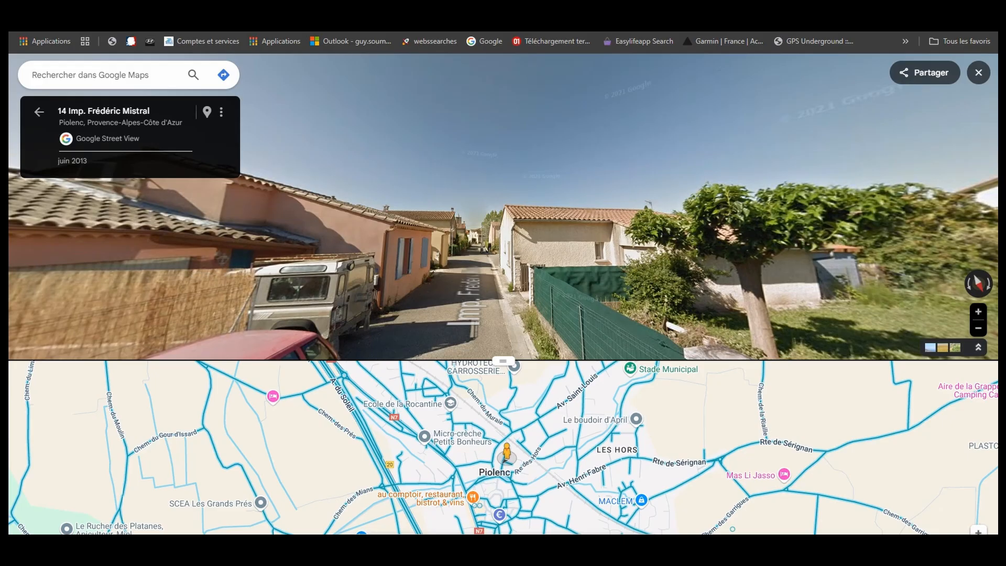
Step: Show and hide the strip of nearby imagery in Google Maps and exit Street View
{"action": "left_click", "coordinate": [978, 347]}
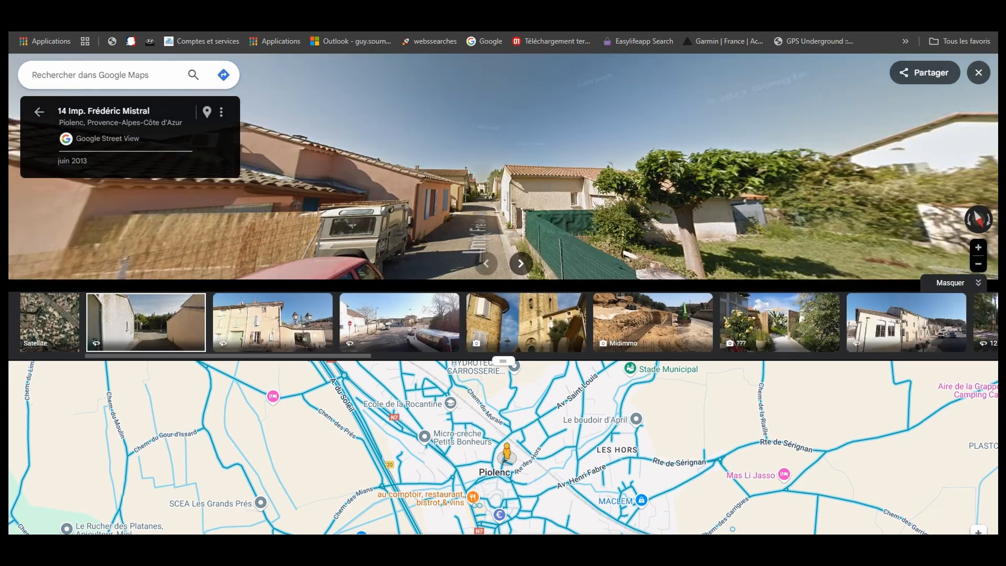
{"action": "left_click", "coordinate": [963, 282]}
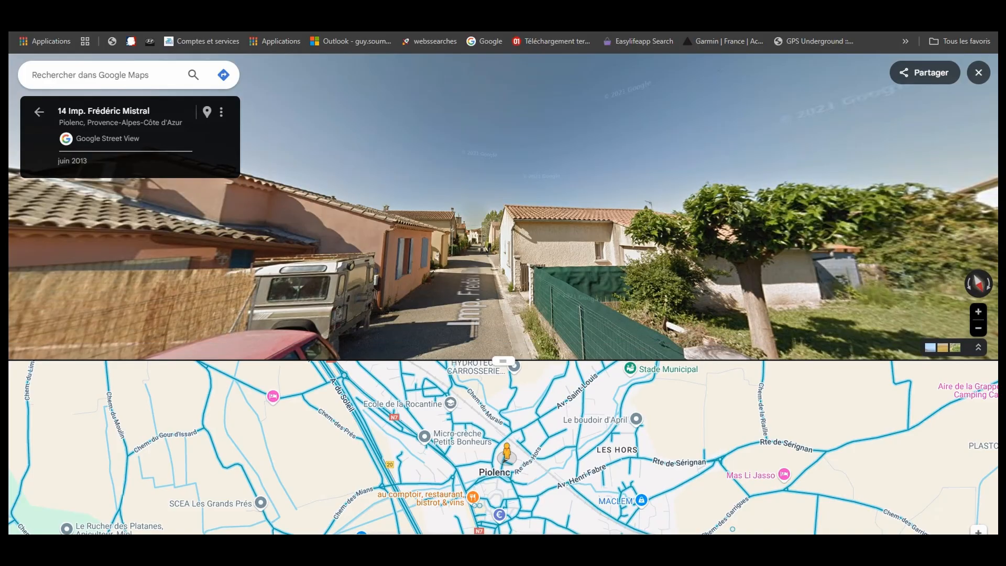
{"action": "key", "text": "Escape"}
Step: Return to the AlphaTango notification and describe the flight site as "adresse du site avec quelques explications"
{"action": "mouse_move", "coordinate": [335, 198]}
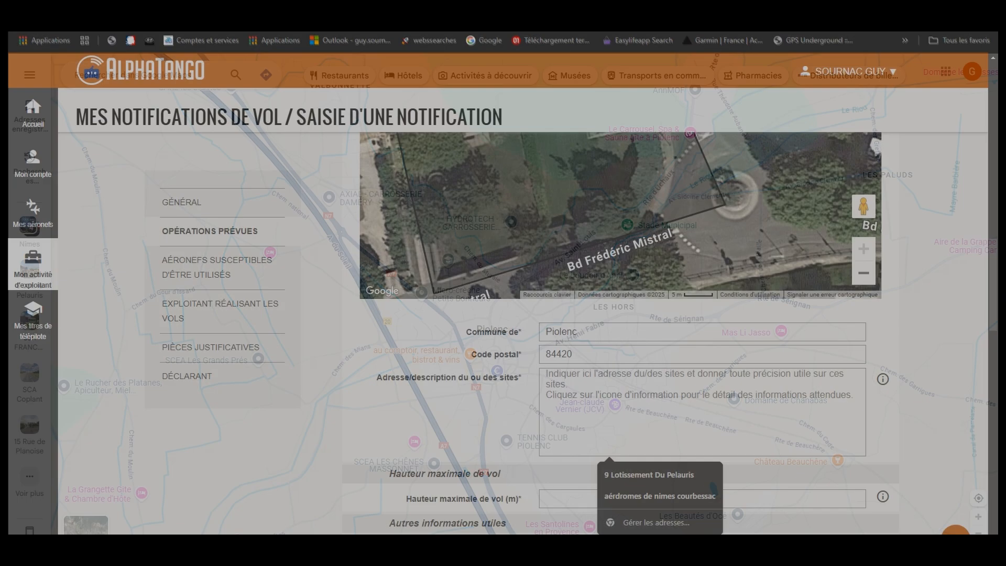
{"action": "type", "text": "adre"}
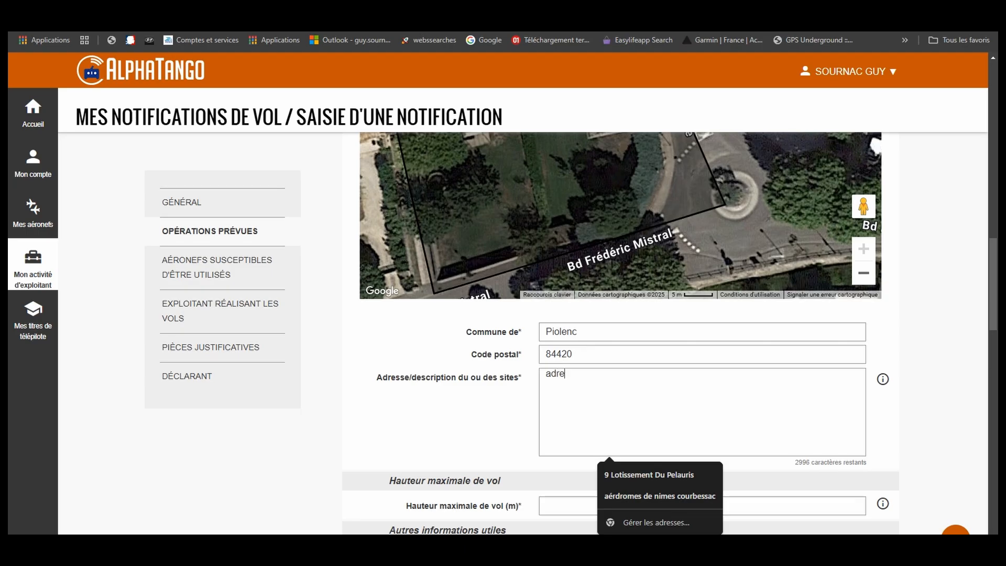
{"action": "type", "text": "sse du site avec quelques x"}
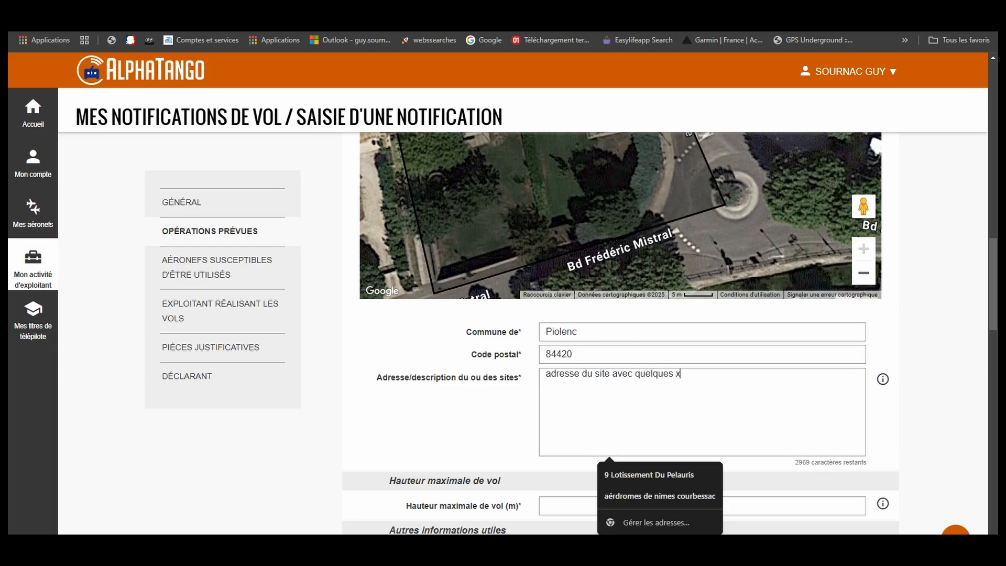
{"action": "key", "text": "BackSpace"}
{"action": "type", "text": "expli"}
{"action": "type", "text": "cations"}
Step: Set the maximum flight height to 30 m
{"action": "scroll", "coordinate": [670, 333], "scroll_direction": "down", "scroll_amount": 2}
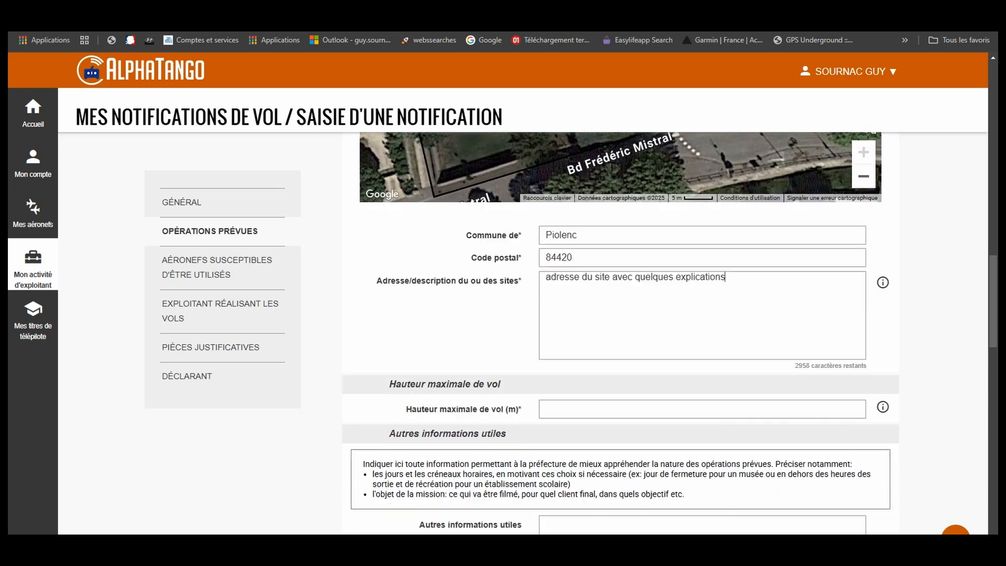
{"action": "left_click", "coordinate": [546, 387]}
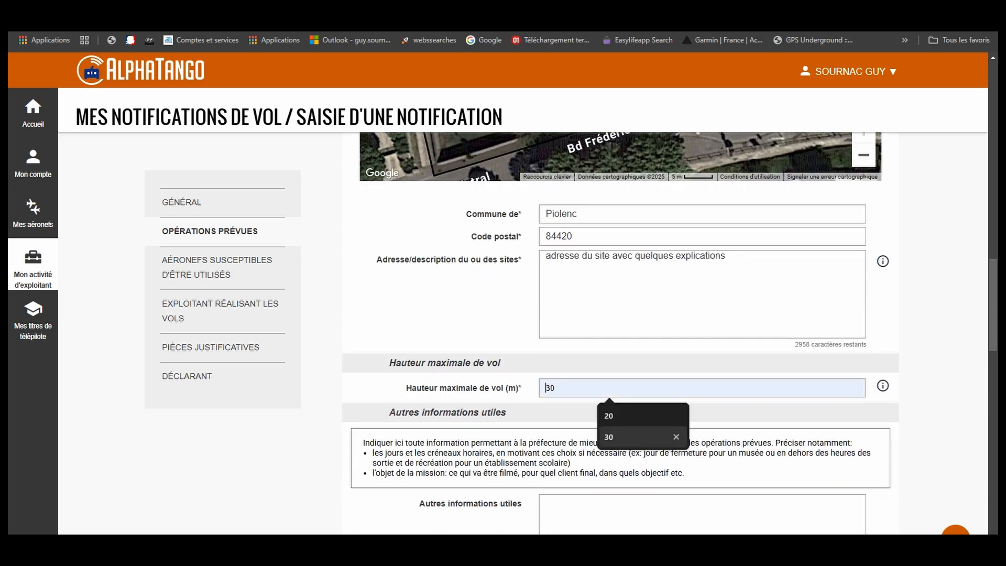
{"action": "left_click", "coordinate": [608, 436]}
Step: Enter "informations importantes pour renseigner la personne de la préfecture" as other useful information, correcting the spelling of "préfecture"
{"action": "scroll", "coordinate": [608, 437], "scroll_direction": "down", "scroll_amount": 2}
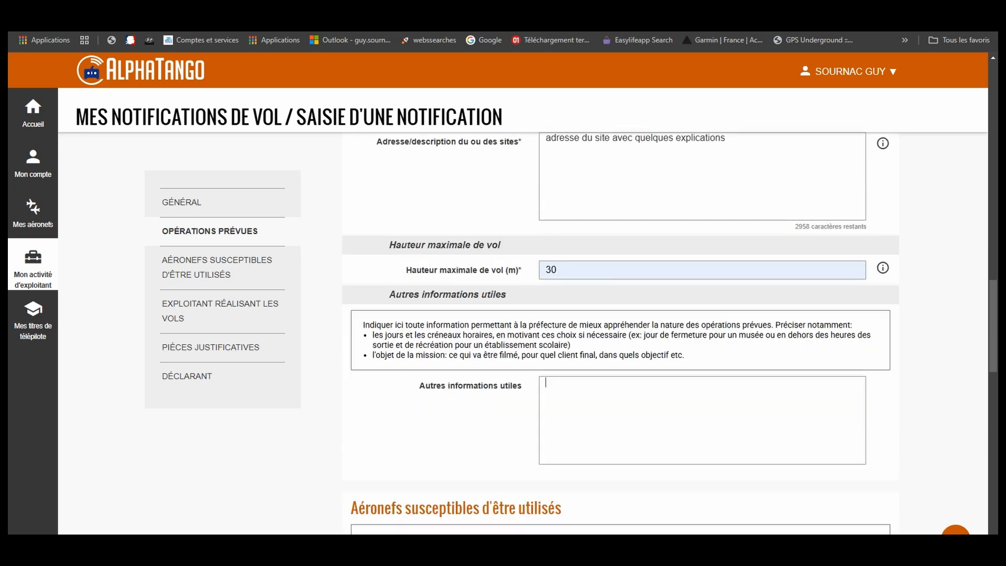
{"action": "type", "text": "inf"}
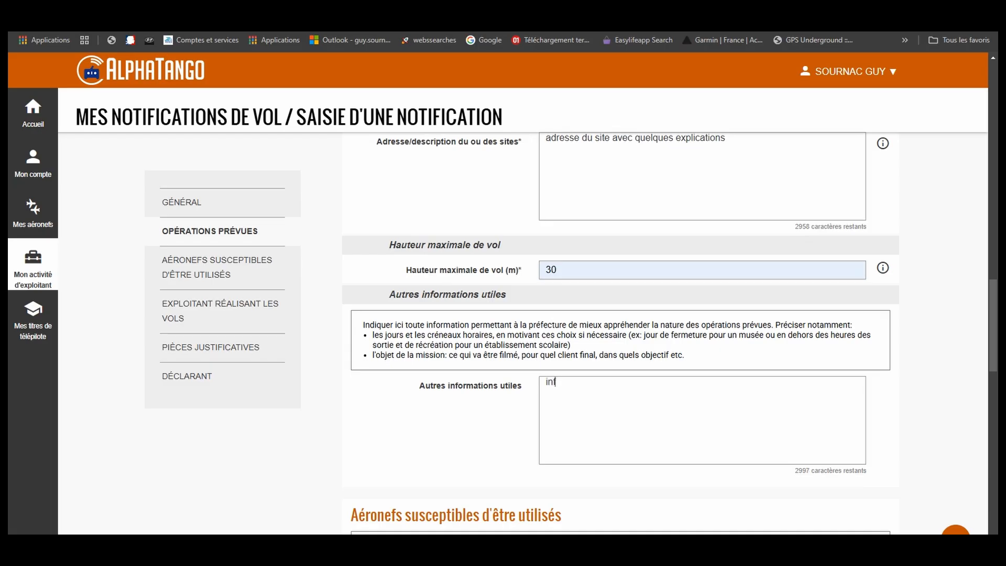
{"action": "type", "text": "ormation "}
{"action": "type", "text": " importantes "}
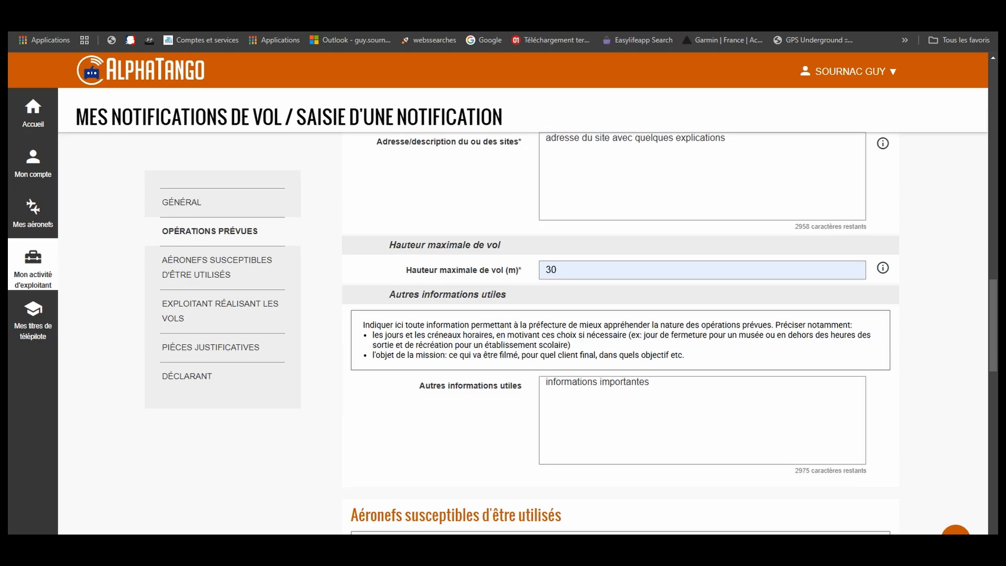
{"action": "type", "text": "pour renseigner la per"}
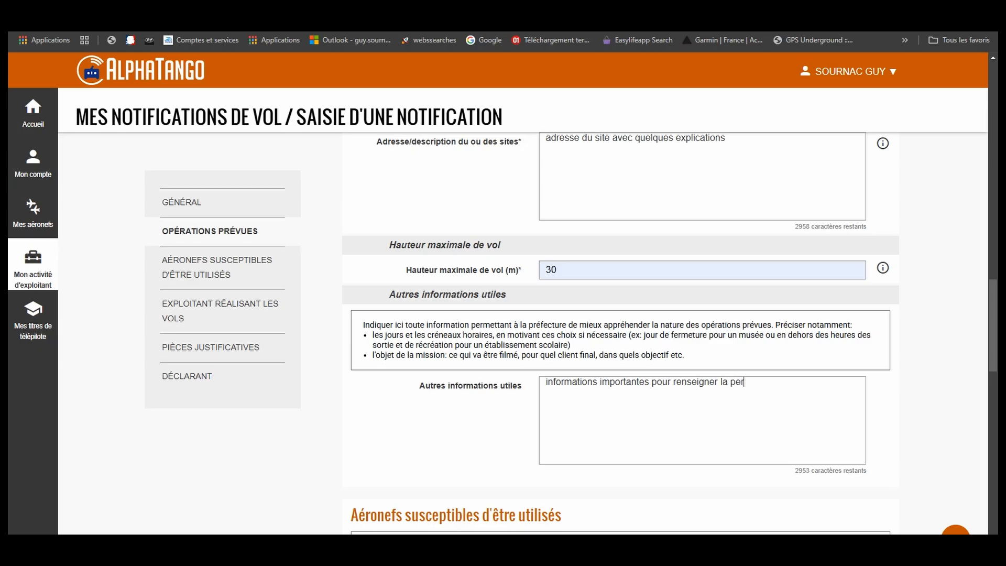
{"action": "type", "text": "sonne de la prefecture"}
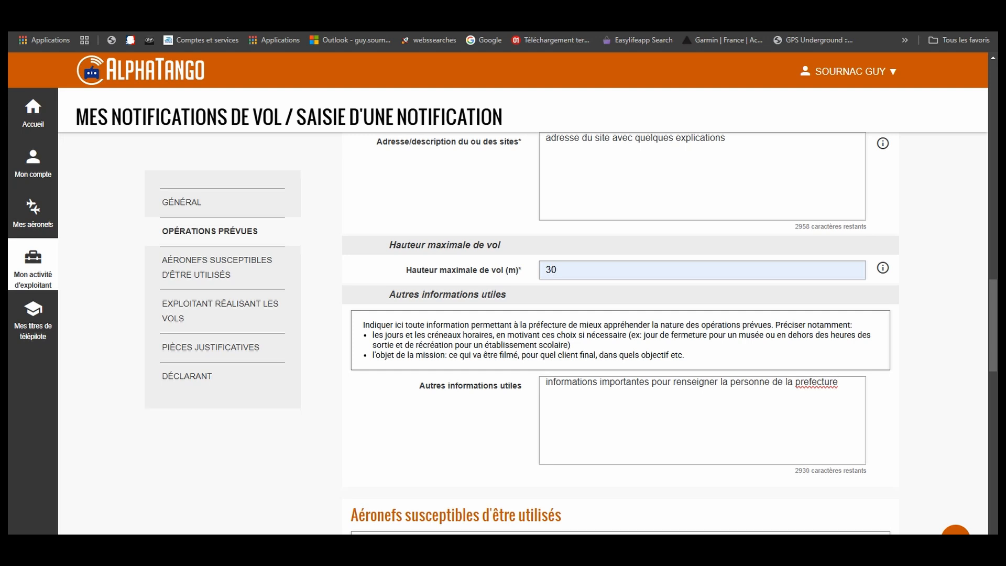
{"action": "right_click", "coordinate": [811, 382]}
{"action": "left_click", "coordinate": [629, 156]}
Step: Include both the DJI Air 2S and the DJI Mavic 2 Pro as aircraft likely to be used
{"action": "scroll", "coordinate": [620, 314], "scroll_direction": "down", "scroll_amount": 3}
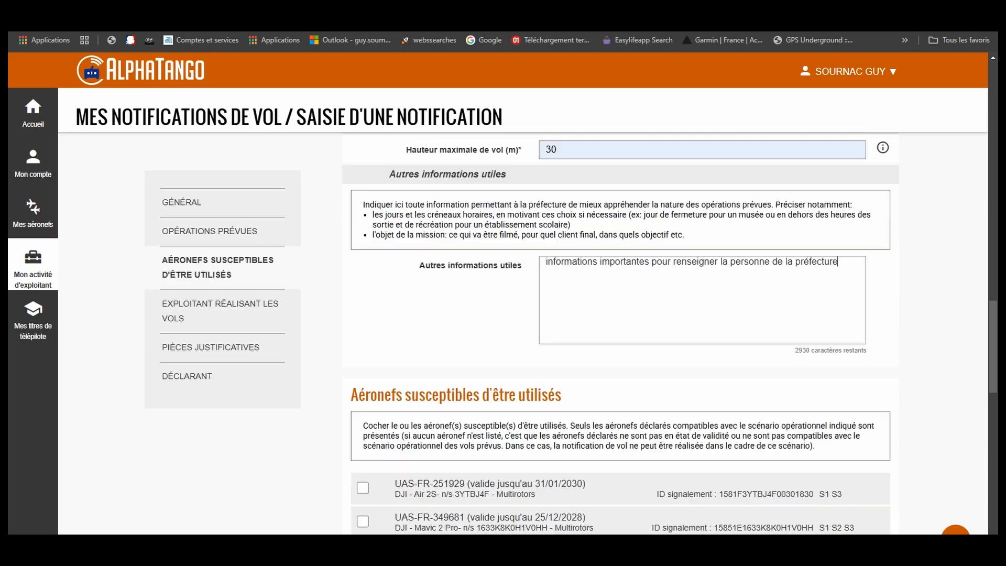
{"action": "left_click", "coordinate": [362, 431]}
{"action": "left_click", "coordinate": [363, 464]}
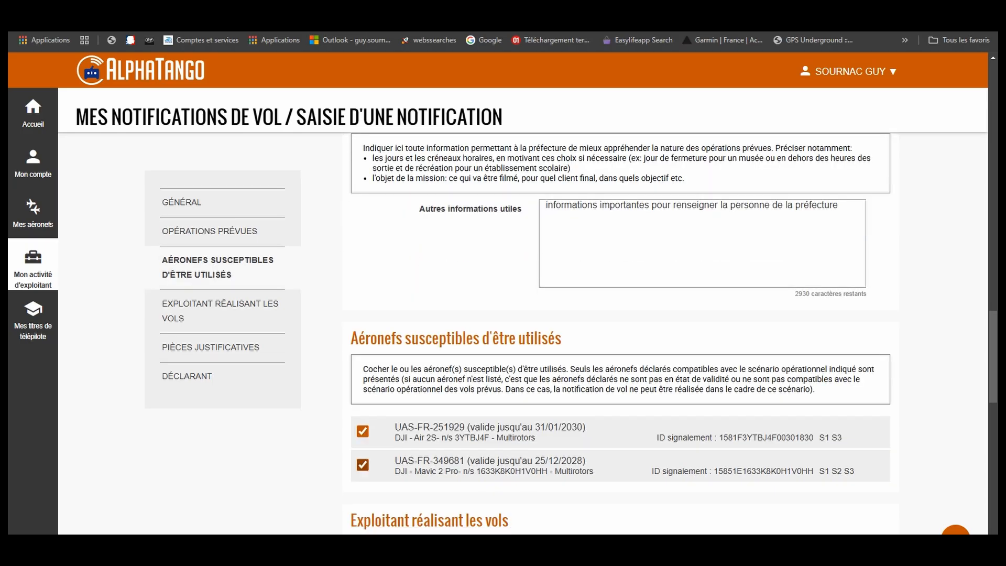
Step: Switch the title of the contact reachable during the flights to Madame and back to Monsieur
{"action": "scroll", "coordinate": [621, 333], "scroll_direction": "down", "scroll_amount": 5}
{"action": "scroll", "coordinate": [621, 314], "scroll_direction": "down", "scroll_amount": 2}
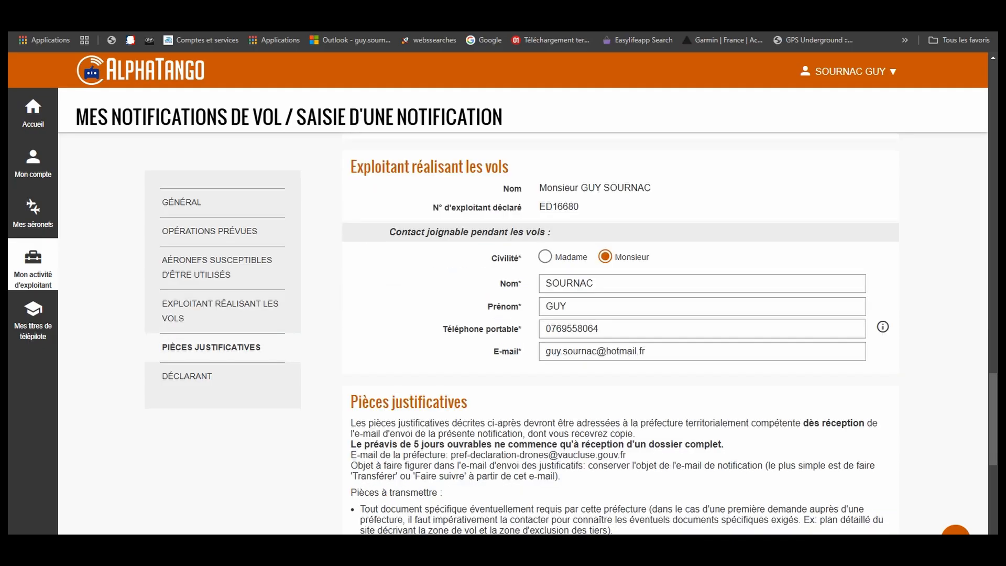
{"action": "left_click", "coordinate": [545, 256]}
{"action": "left_click", "coordinate": [604, 256]}
Step: Replace the last name of the contact reachable during the flights with the substitute contact's last name
{"action": "scroll", "coordinate": [620, 333], "scroll_direction": "down", "scroll_amount": 1}
{"action": "scroll", "coordinate": [621, 333], "scroll_direction": "up", "scroll_amount": 2}
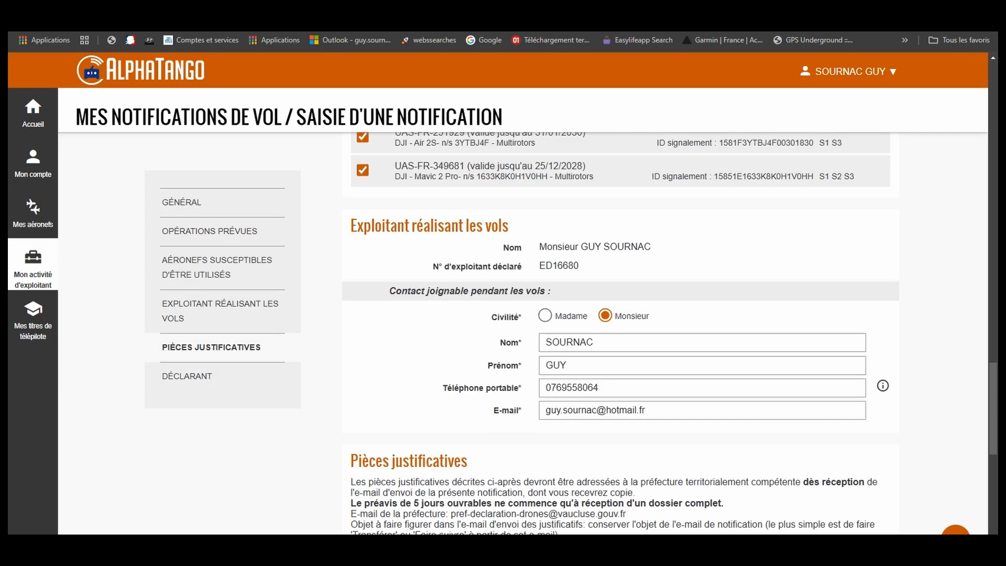
{"action": "double_click", "coordinate": [592, 342]}
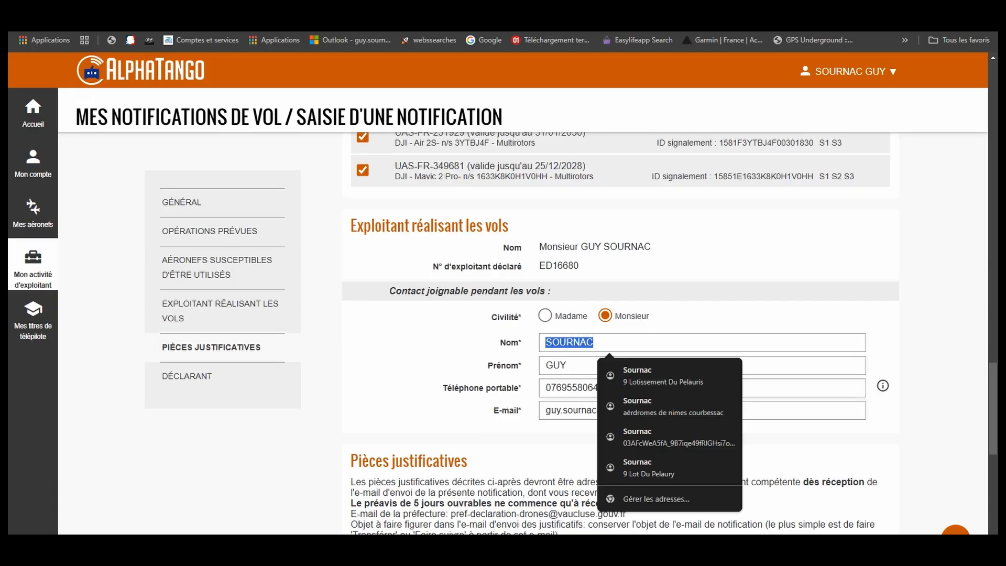
{"action": "type", "text": "mach"}
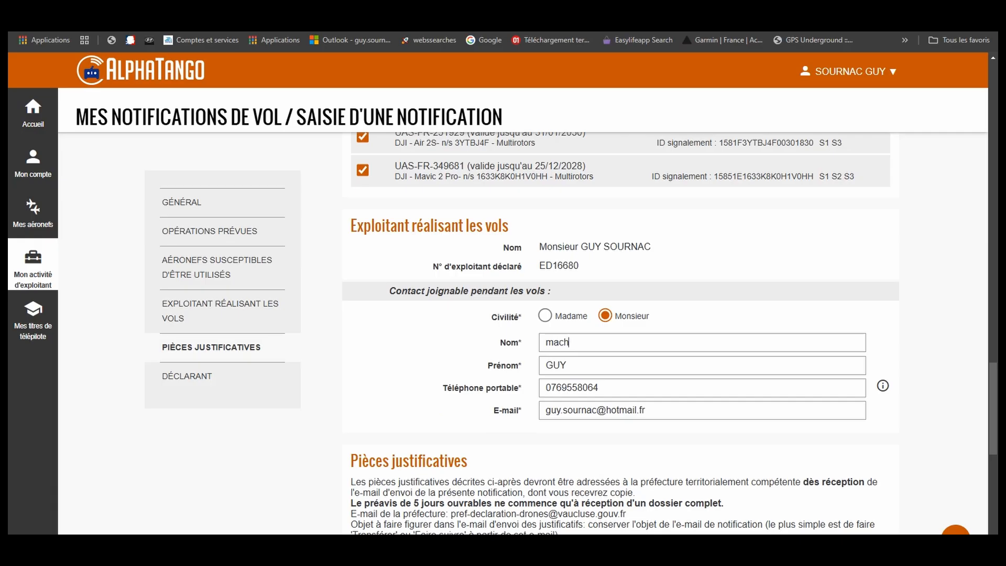
{"action": "type", "text": "pro"}
{"action": "key", "text": "Tab"}
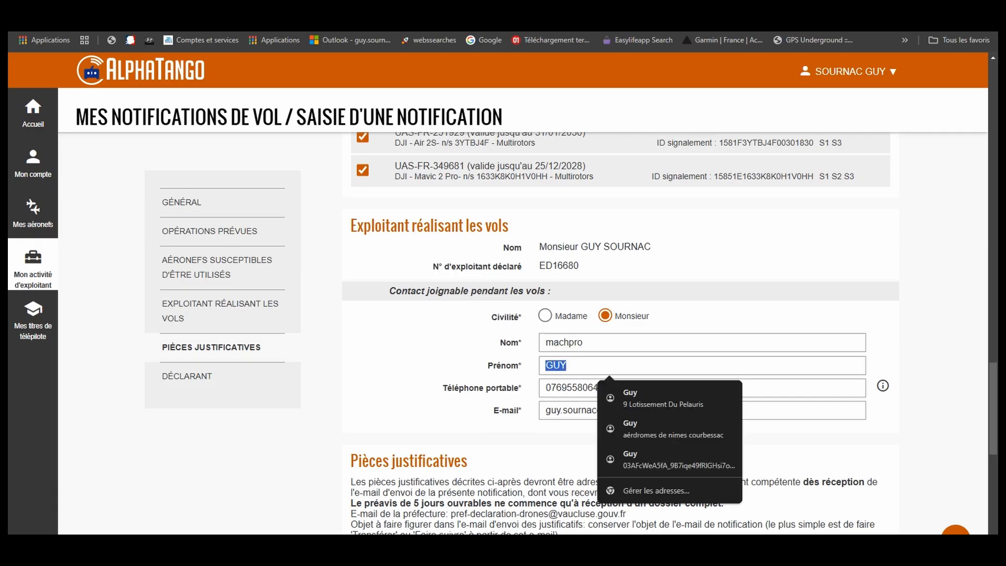
Step: Replace the flight contact's first name with the substitute first name, correcting its spelling and writing it in capitals
{"action": "type", "text": "duuidon"}
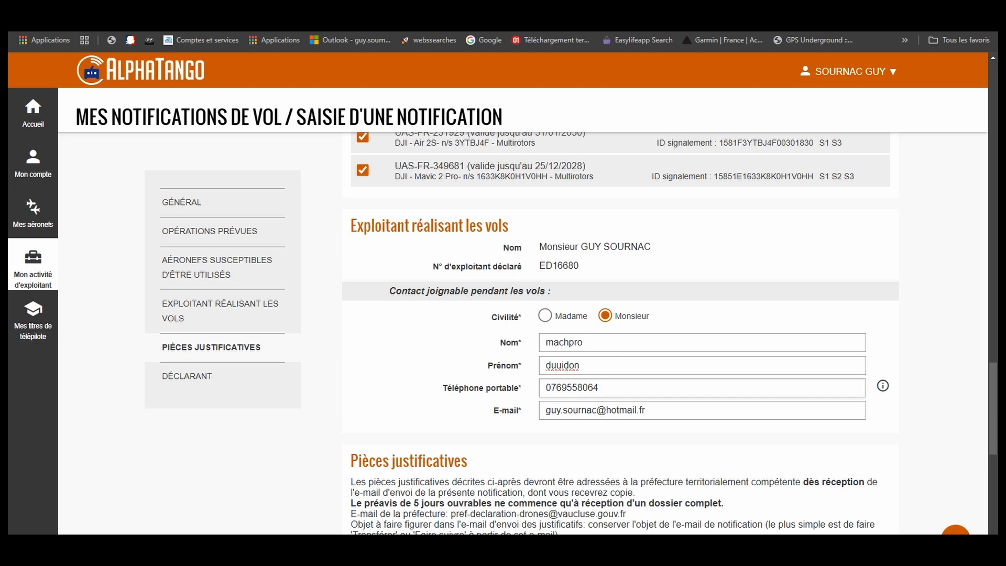
{"action": "key", "text": "shift+Left"}
{"action": "key", "text": "shift+Left"}
{"action": "key", "text": "shift+Left"}
{"action": "key", "text": "shift+Left"}
{"action": "key", "text": "shift+Left"}
{"action": "key", "text": "shift+Left"}
{"action": "key", "text": "shift+Left"}
{"action": "type", "text": "DUGUIDON"}
Step: Put the flight contact's last name in capitals and mask the mobile phone number with "XXXXXXXX"
{"action": "key", "text": "shift+Left"}
{"action": "key", "text": "shift+Left"}
{"action": "key", "text": "shift+Left"}
{"action": "key", "text": "shift+Left"}
{"action": "key", "text": "shift+Left"}
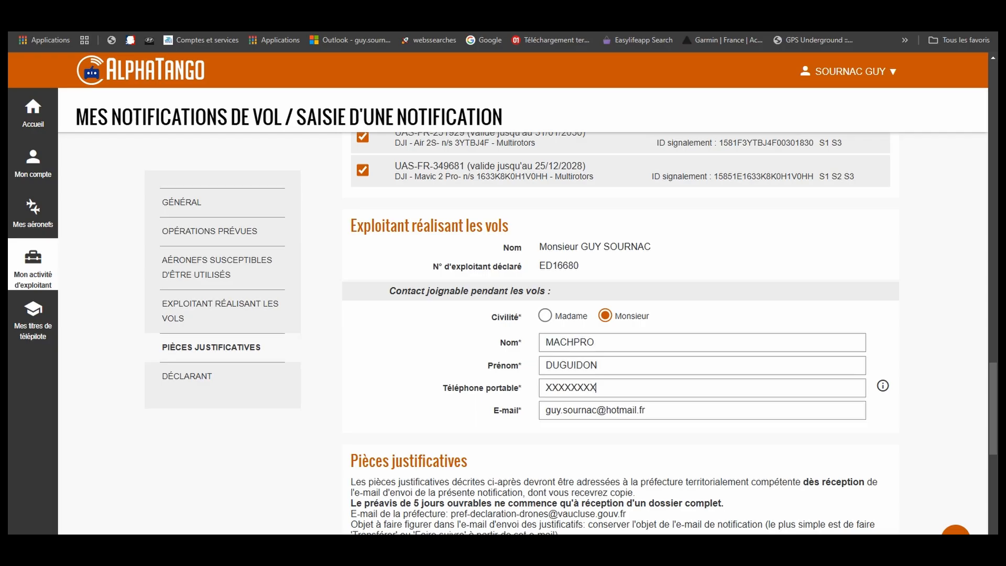
Step: Mask the part before the @ sign in the flight contact's e-mail with "X"
{"action": "left_click_drag", "start_coordinate": [648, 410], "coordinate": [545, 410]}
{"action": "left_click", "coordinate": [586, 410]}
{"action": "type", "text": "X"}
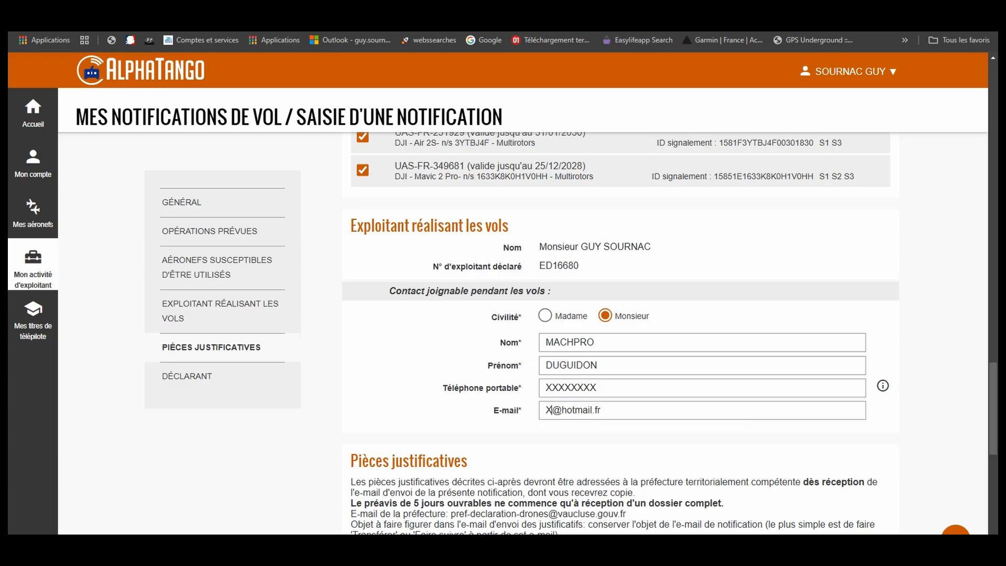
Step: Enter the declarant's last name and first name in the Déclarant section
{"action": "key", "text": "Tab"}
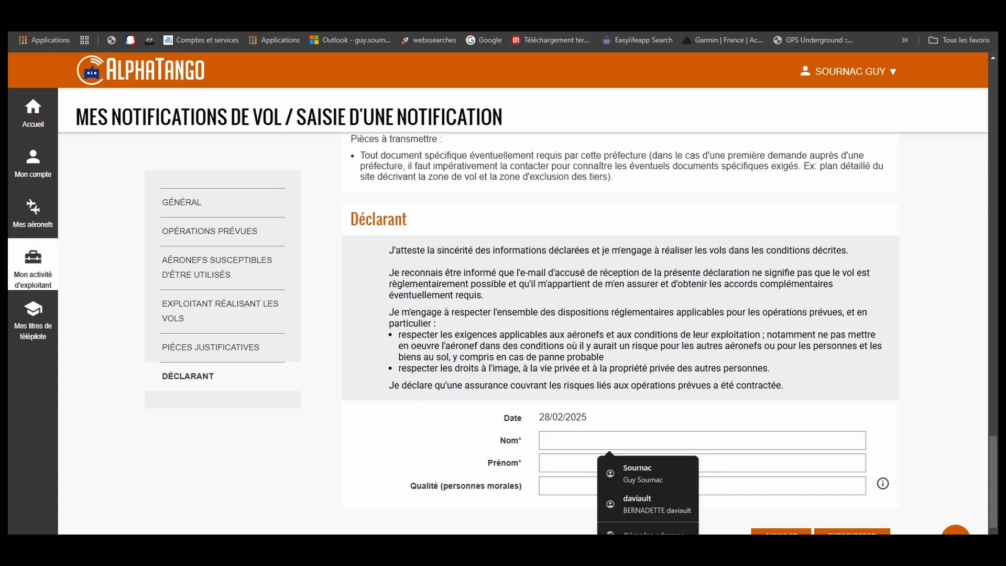
{"action": "type", "text": "MACH"}
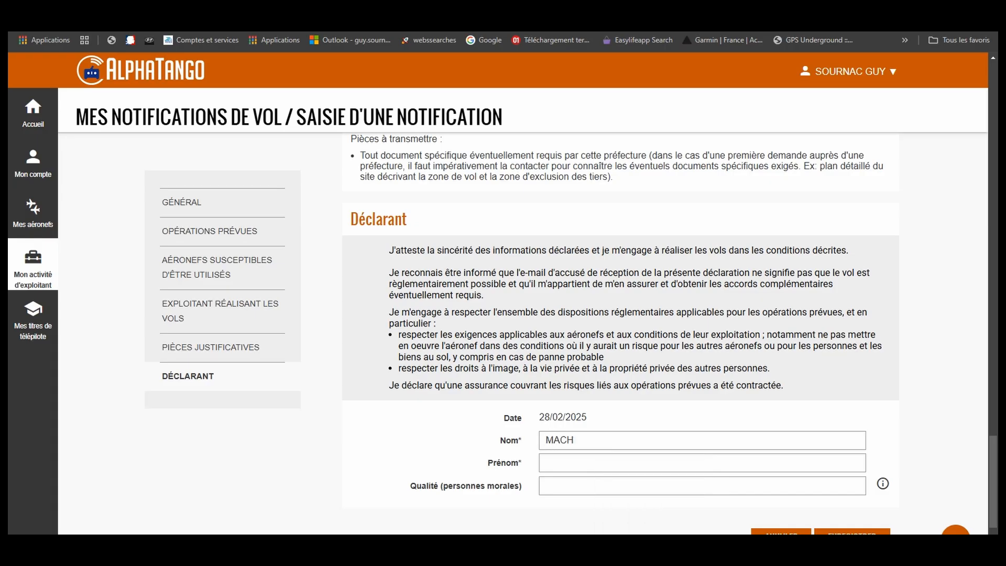
{"action": "type", "text": "PROD"}
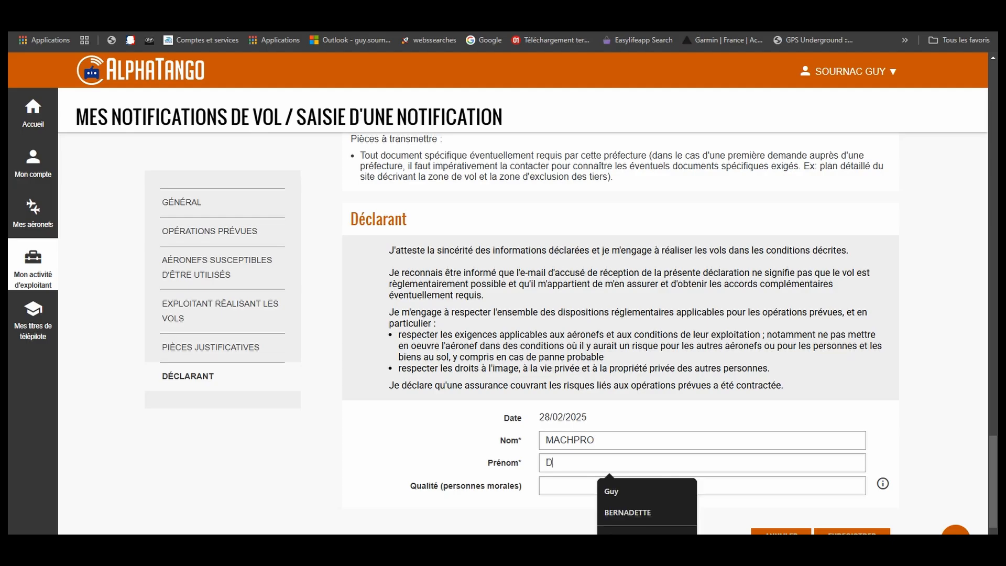
{"action": "type", "text": "UGUIDON"}
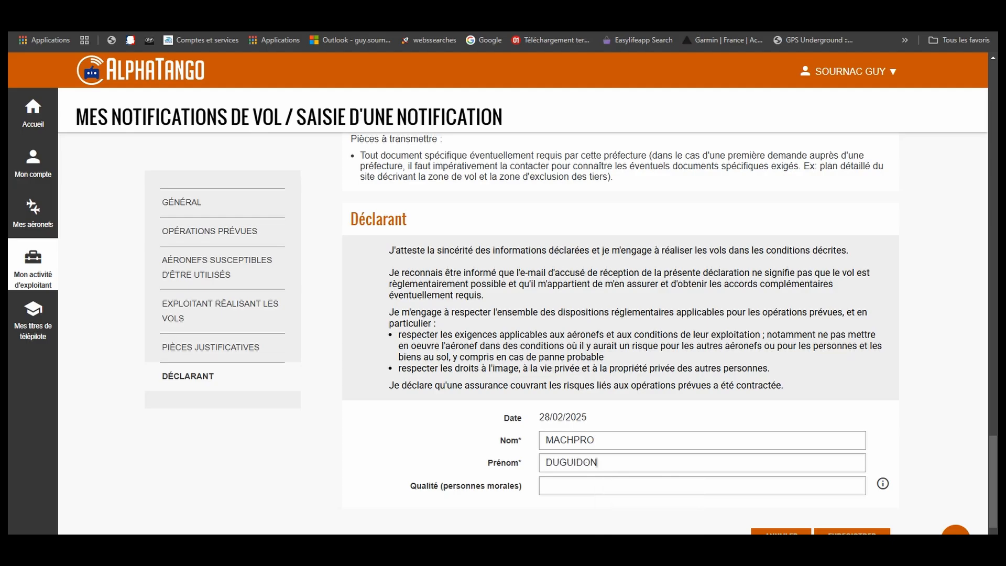
Step: Fill in the declarant's Qualité (personnes morales) with the declarant's last name
{"action": "left_click", "coordinate": [545, 485]}
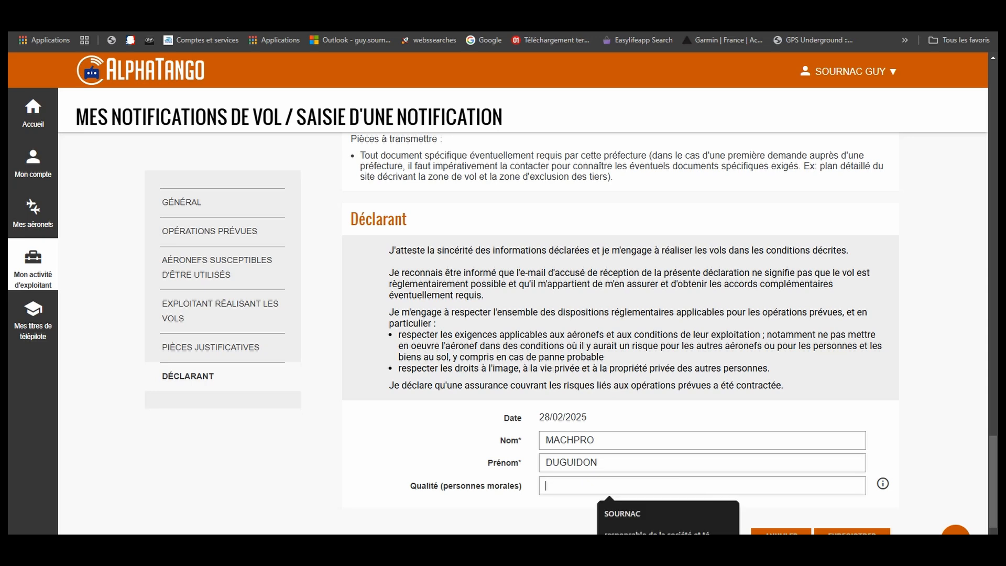
{"action": "type", "text": "MACHP"}
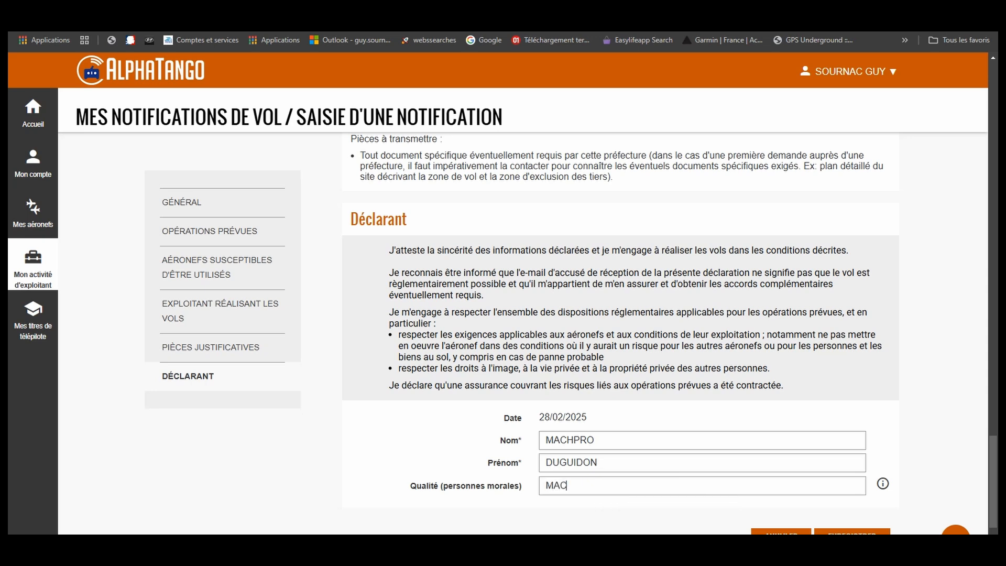
{"action": "type", "text": "RO"}
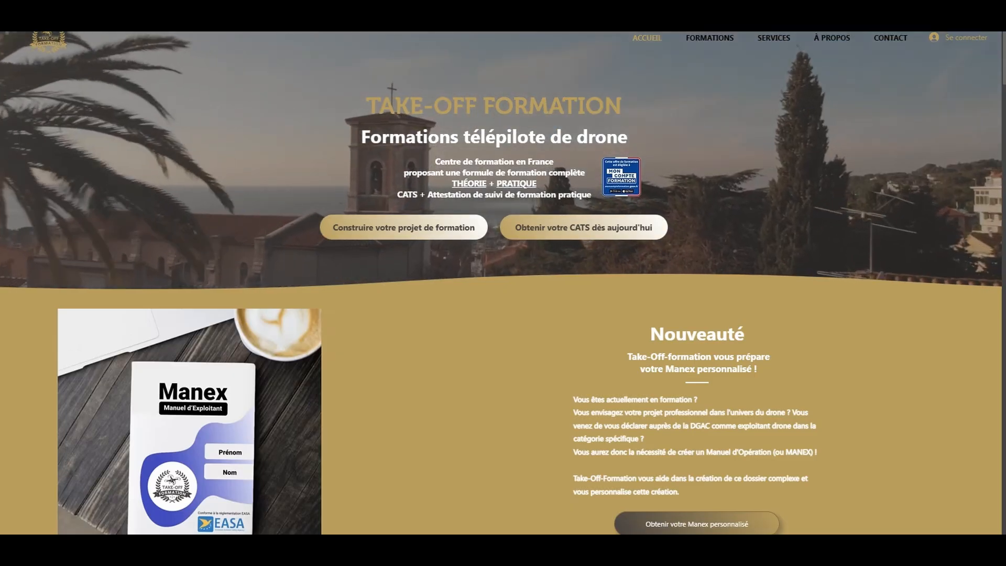
Step: Switch to the Take-Off Formation website and look through the specific-category and specialised drone courses, reviews and certifications on its home page
{"action": "mouse_move", "coordinate": [709, 38]}
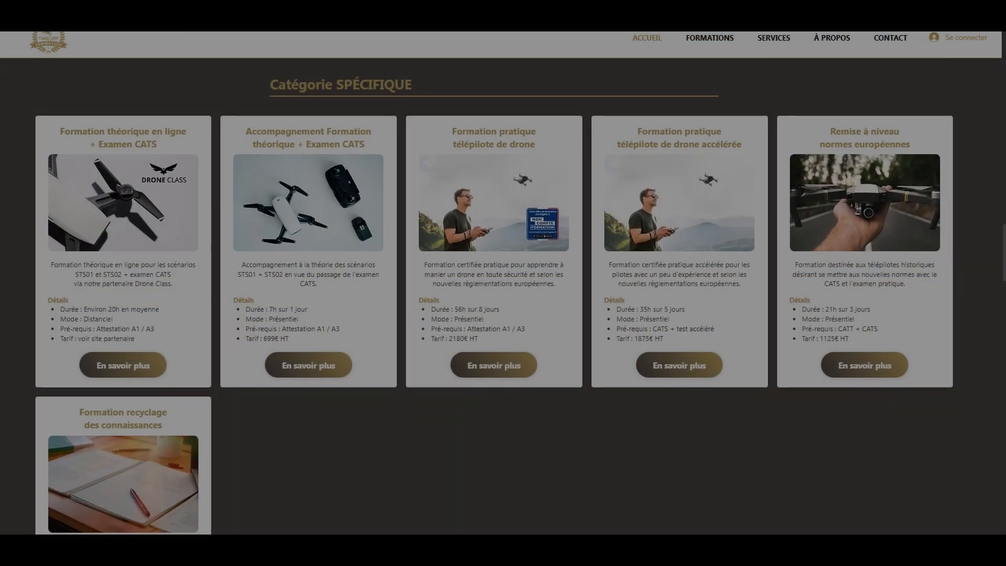
{"action": "scroll", "coordinate": [503, 283], "scroll_direction": "down", "scroll_amount": 5}
{"action": "scroll", "coordinate": [503, 283], "scroll_direction": "down", "scroll_amount": 7}
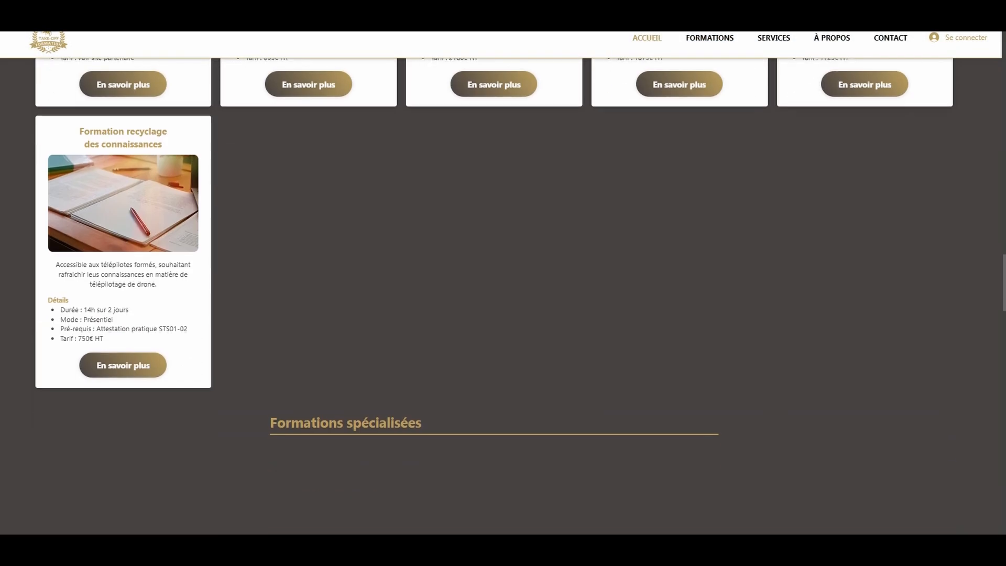
{"action": "scroll", "coordinate": [503, 282], "scroll_direction": "down", "scroll_amount": 7}
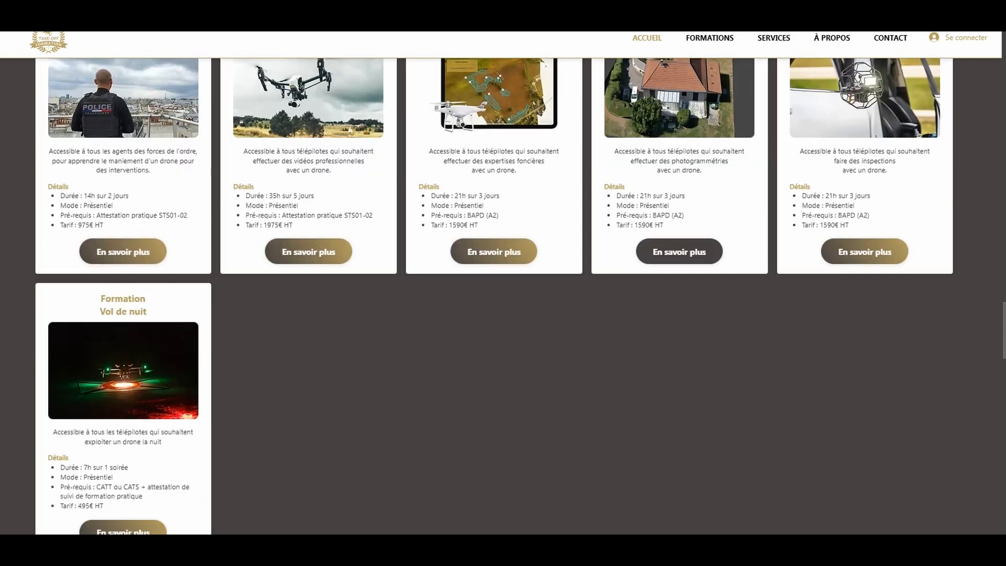
{"action": "scroll", "coordinate": [503, 283], "scroll_direction": "down", "scroll_amount": 2}
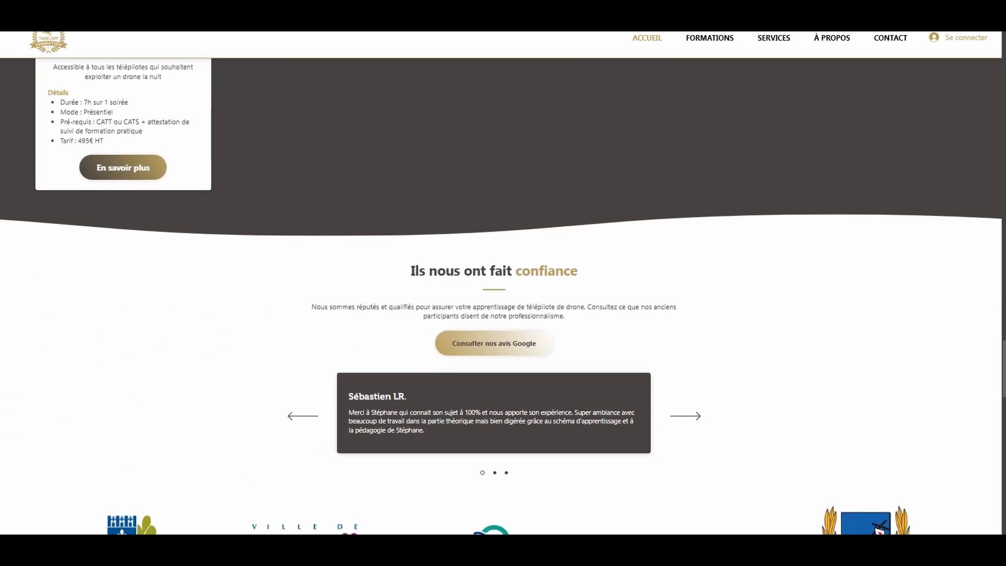
{"action": "scroll", "coordinate": [503, 283], "scroll_direction": "up", "scroll_amount": 7}
{"action": "scroll", "coordinate": [503, 283], "scroll_direction": "up", "scroll_amount": 14}
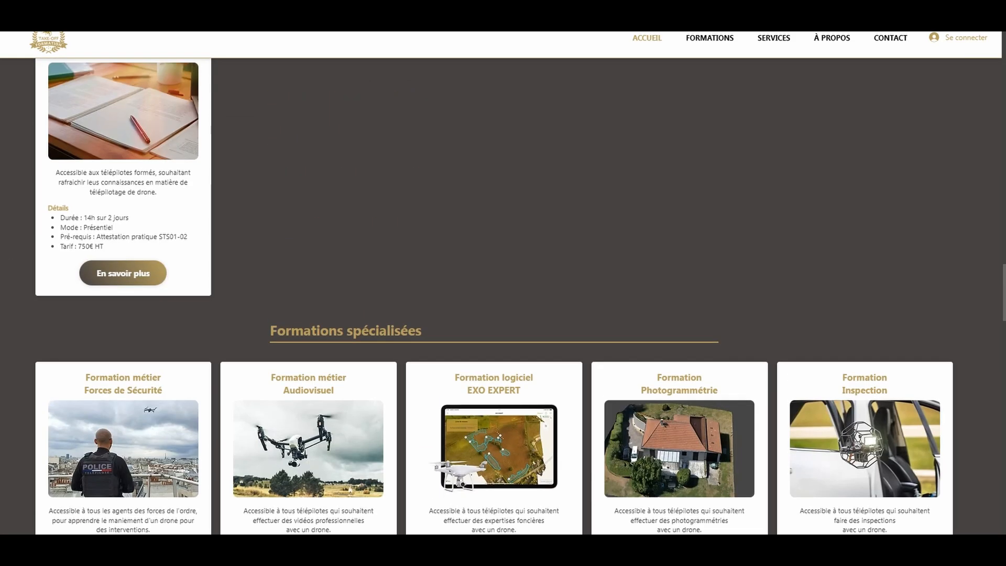
{"action": "scroll", "coordinate": [503, 283], "scroll_direction": "up", "scroll_amount": 12}
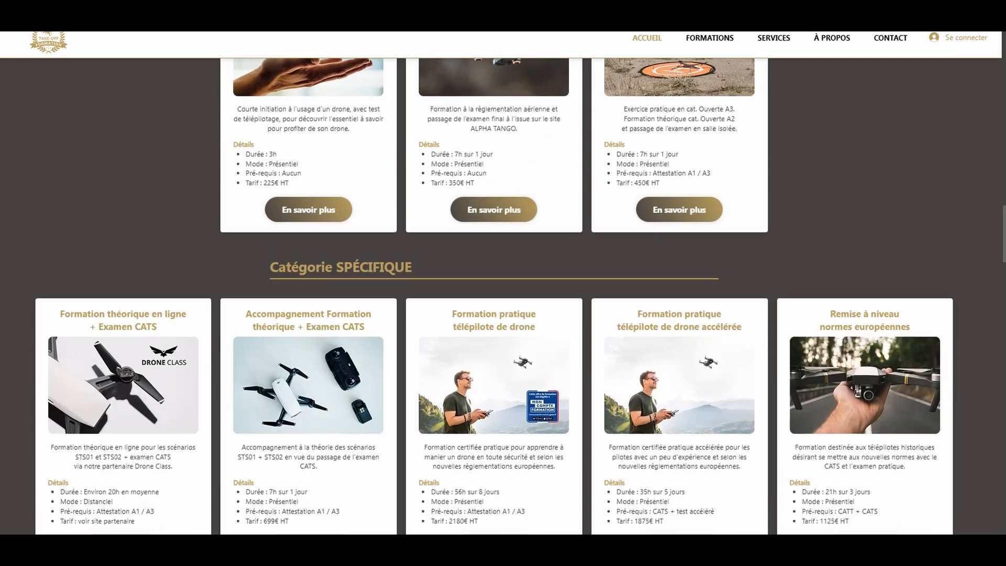
{"action": "scroll", "coordinate": [503, 283], "scroll_direction": "up", "scroll_amount": 5}
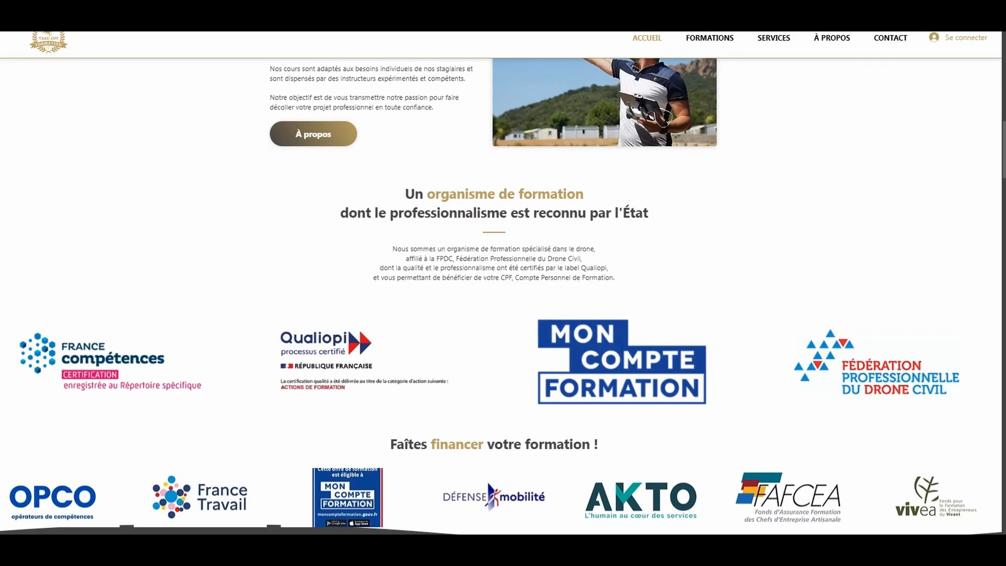
{"action": "scroll", "coordinate": [503, 283], "scroll_direction": "up", "scroll_amount": 8}
{"action": "scroll", "coordinate": [502, 283], "scroll_direction": "up", "scroll_amount": 9}
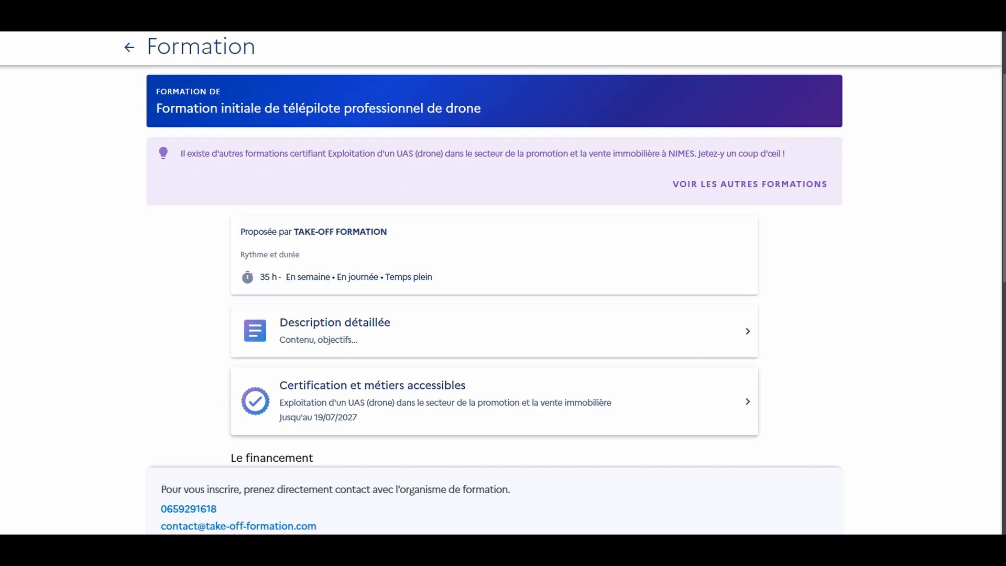
Step: Review the duration, certification and financing details of the "Formation initiale de télépilote professionnel de drone" offer
{"action": "scroll", "coordinate": [503, 283], "scroll_direction": "down", "scroll_amount": 1}
{"action": "scroll", "coordinate": [494, 249], "scroll_direction": "down", "scroll_amount": 1}
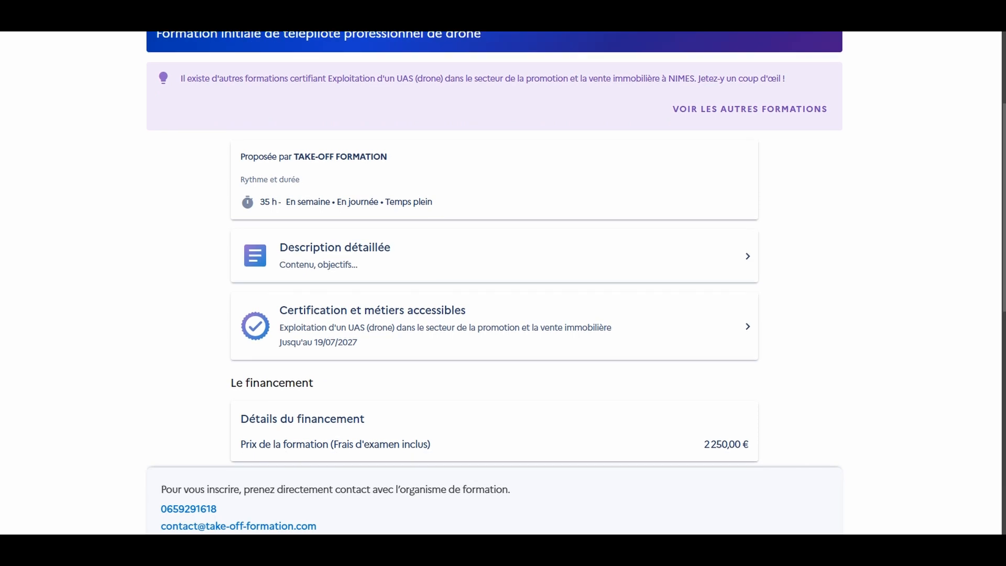
{"action": "scroll", "coordinate": [494, 249], "scroll_direction": "down", "scroll_amount": 1}
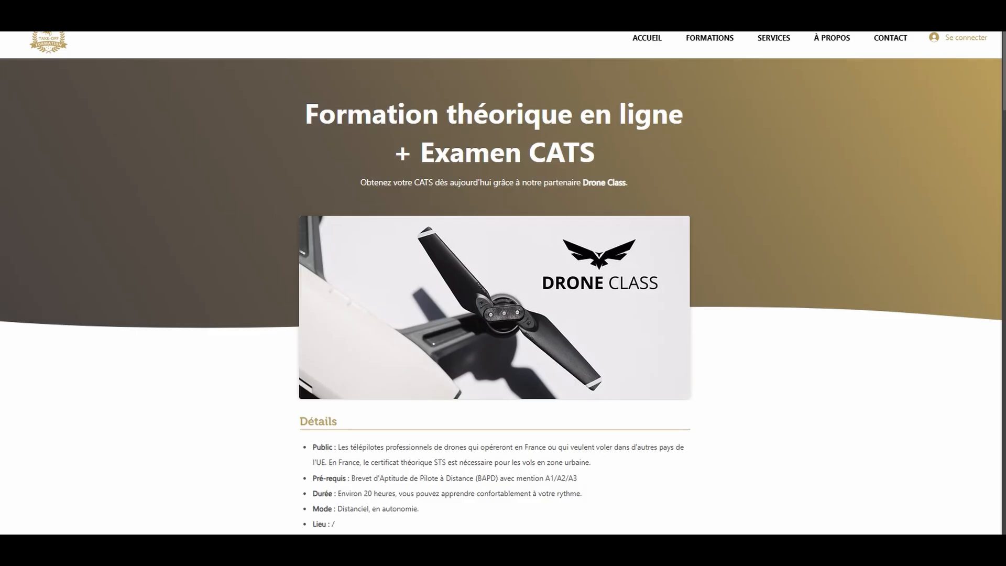
Step: Read the "Formation théorique en ligne + Examen CATS" page, from the course details and objectives to the Drone Class platform and demo
{"action": "scroll", "coordinate": [494, 249], "scroll_direction": "down", "scroll_amount": 2}
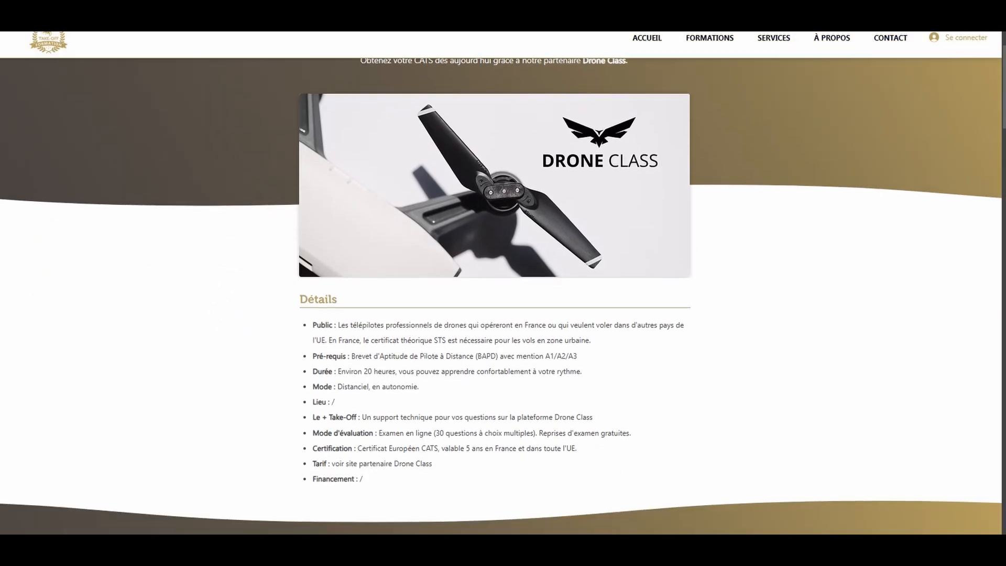
{"action": "scroll", "coordinate": [501, 291], "scroll_direction": "down", "scroll_amount": 3}
{"action": "scroll", "coordinate": [502, 291], "scroll_direction": "down", "scroll_amount": 3}
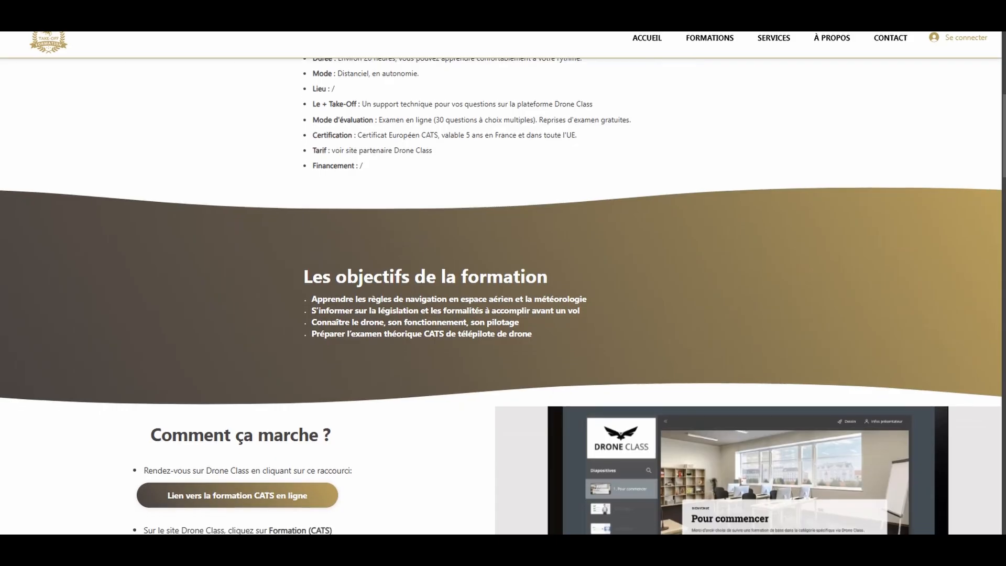
{"action": "scroll", "coordinate": [502, 290], "scroll_direction": "down", "scroll_amount": 8}
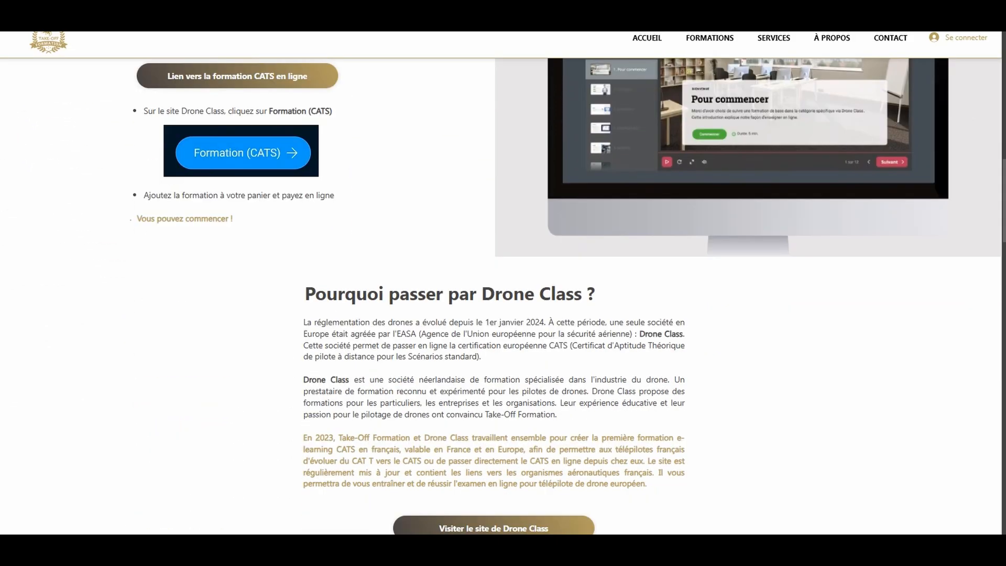
{"action": "scroll", "coordinate": [501, 291], "scroll_direction": "down", "scroll_amount": 7}
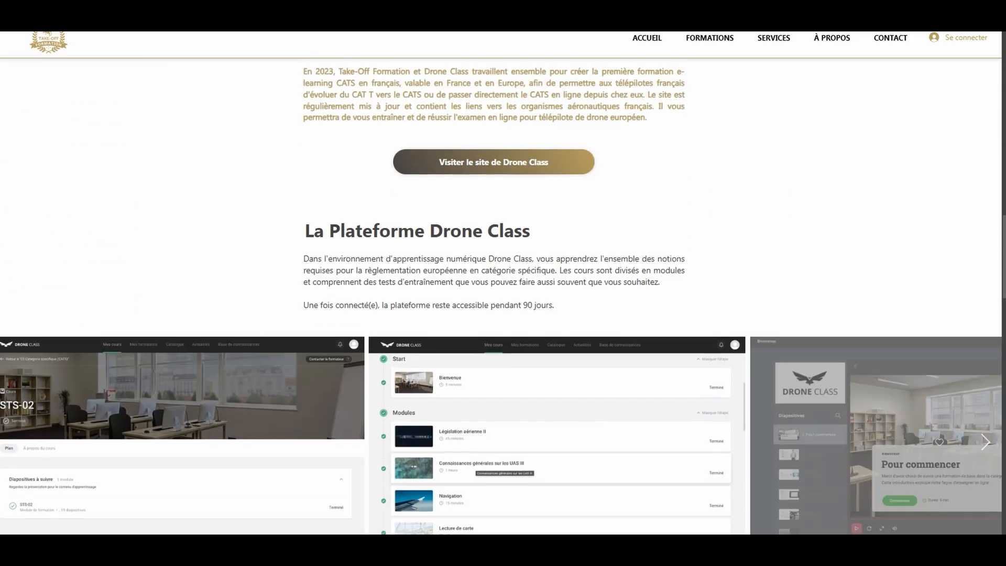
{"action": "scroll", "coordinate": [501, 290], "scroll_direction": "down", "scroll_amount": 2}
{"action": "scroll", "coordinate": [502, 290], "scroll_direction": "down", "scroll_amount": 2}
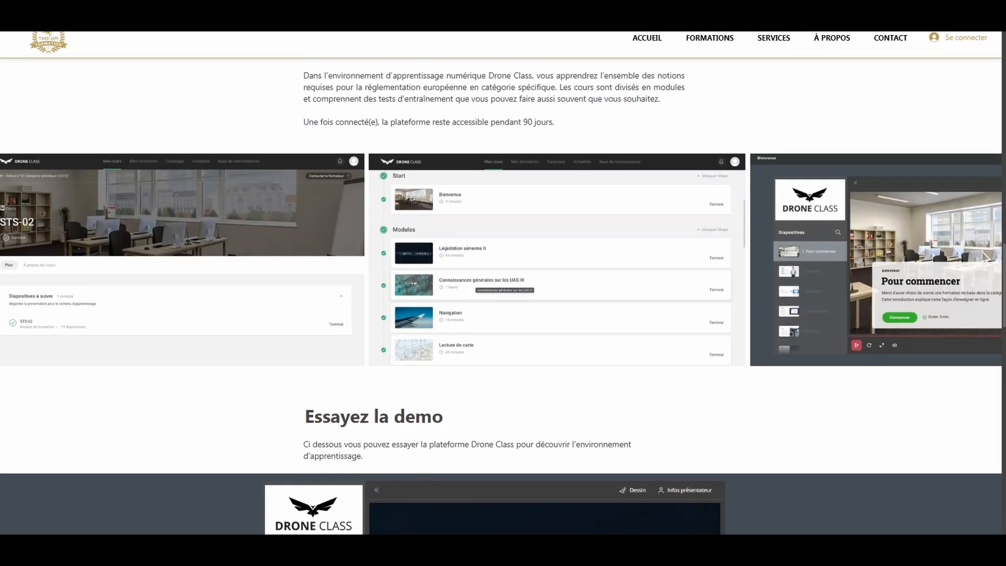
{"action": "scroll", "coordinate": [501, 290], "scroll_direction": "down", "scroll_amount": 3}
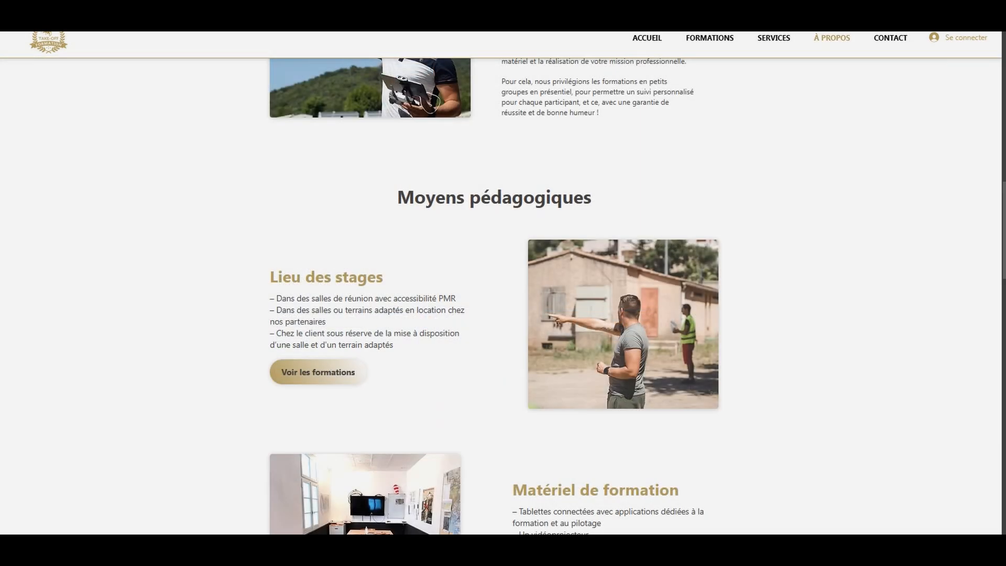
Step: Examine the Moyens pédagogiques on Take-Off Formation's about page, including course locations, training material, technical equipment and course organisation
{"action": "scroll", "coordinate": [501, 290], "scroll_direction": "down", "scroll_amount": 2}
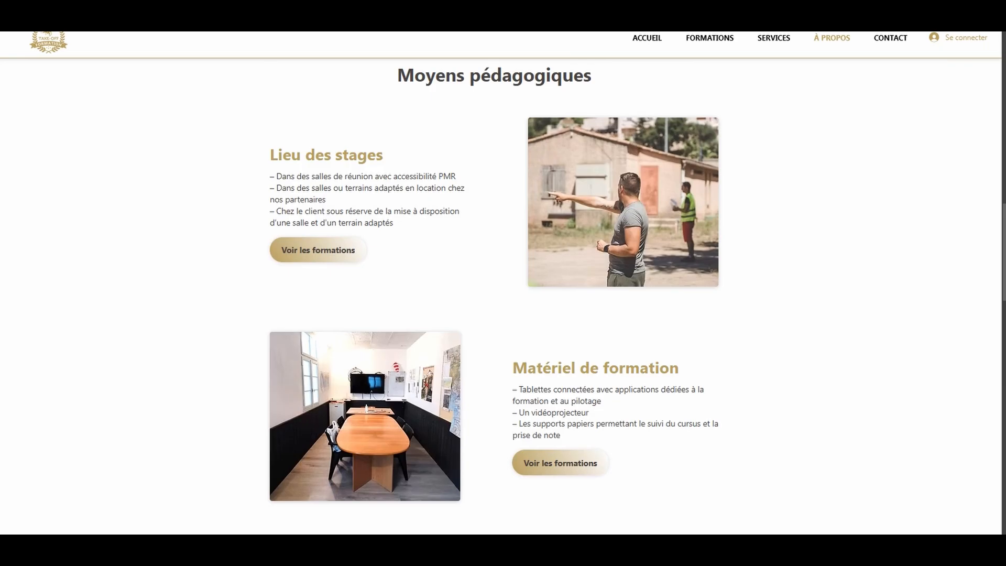
{"action": "scroll", "coordinate": [502, 290], "scroll_direction": "down", "scroll_amount": 5}
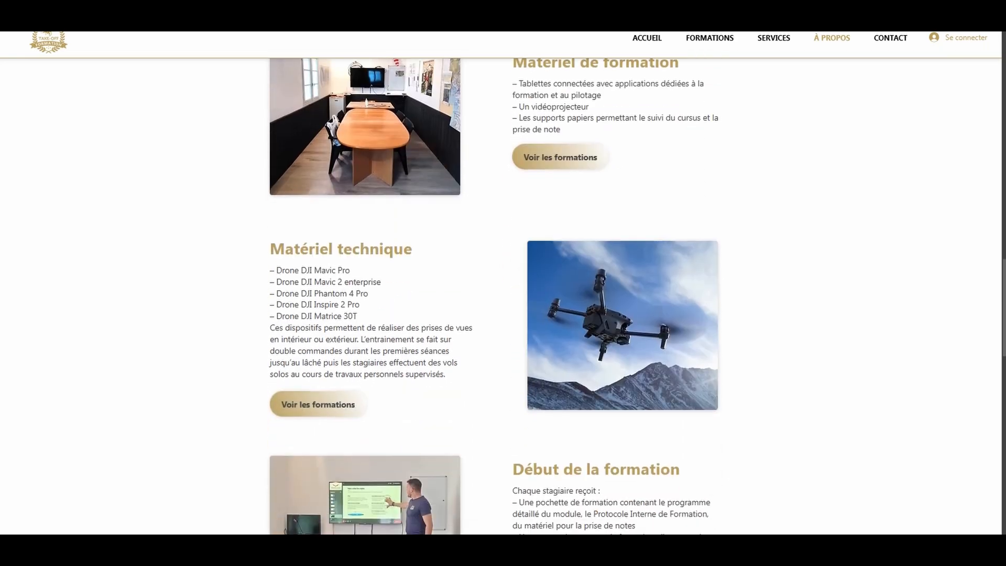
{"action": "scroll", "coordinate": [501, 291], "scroll_direction": "down", "scroll_amount": 2}
{"action": "scroll", "coordinate": [501, 291], "scroll_direction": "down", "scroll_amount": 3}
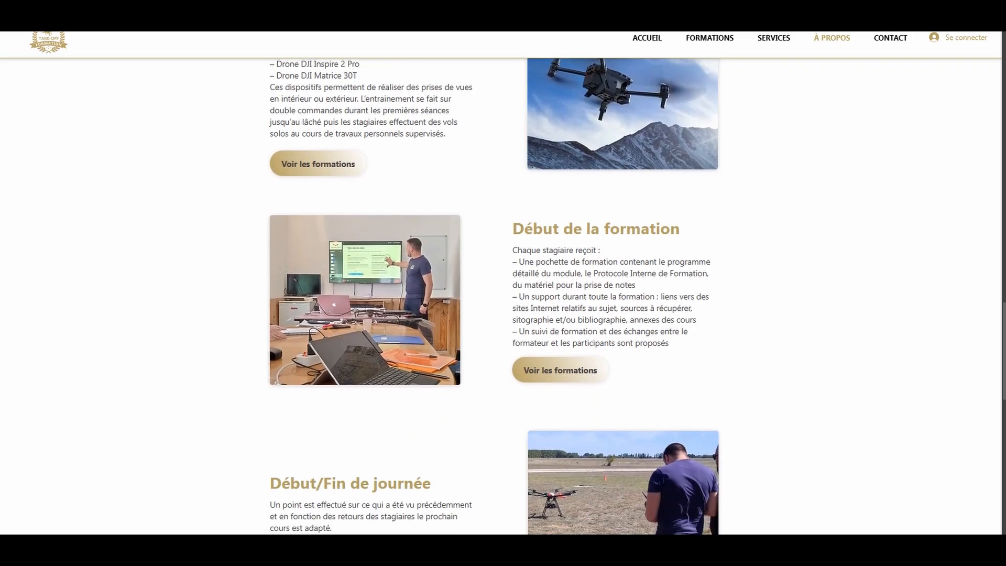
{"action": "scroll", "coordinate": [501, 291], "scroll_direction": "down", "scroll_amount": 3}
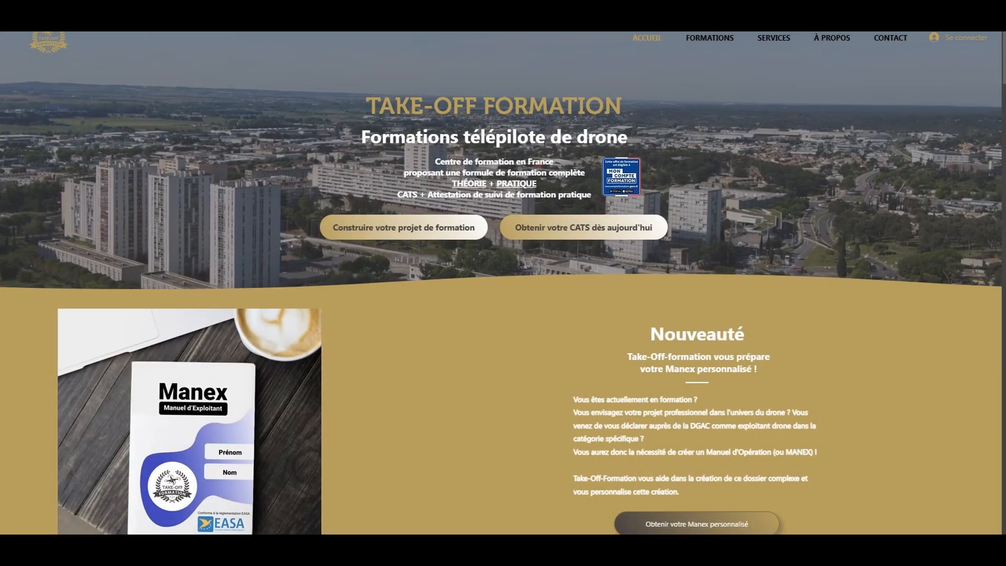
{"action": "mouse_move", "coordinate": [709, 38]}
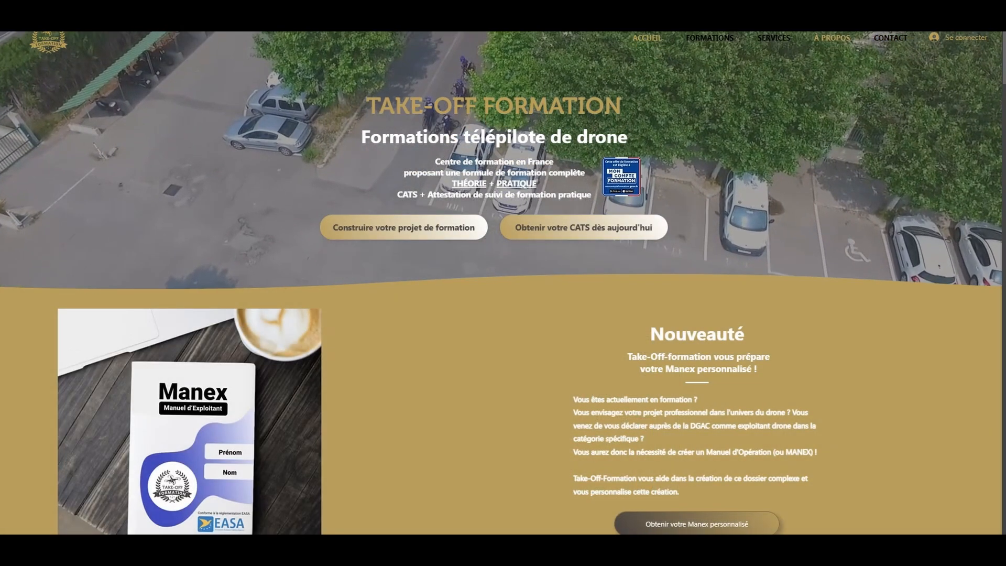